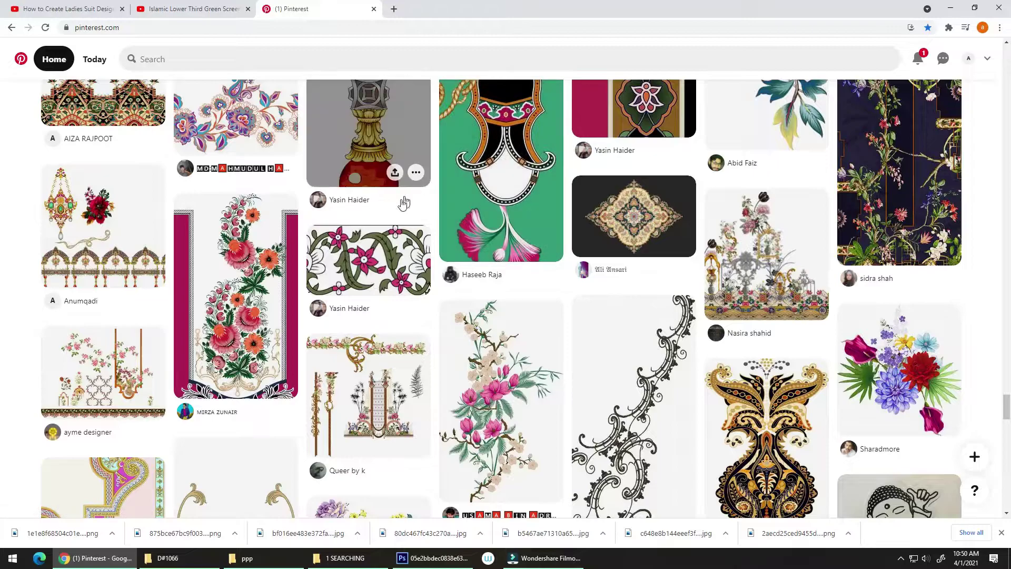
Step: Open the black scroll vine pin and the floral border and motif set pin from the home feed in new tabs
scroll(390, 211, down, 3)
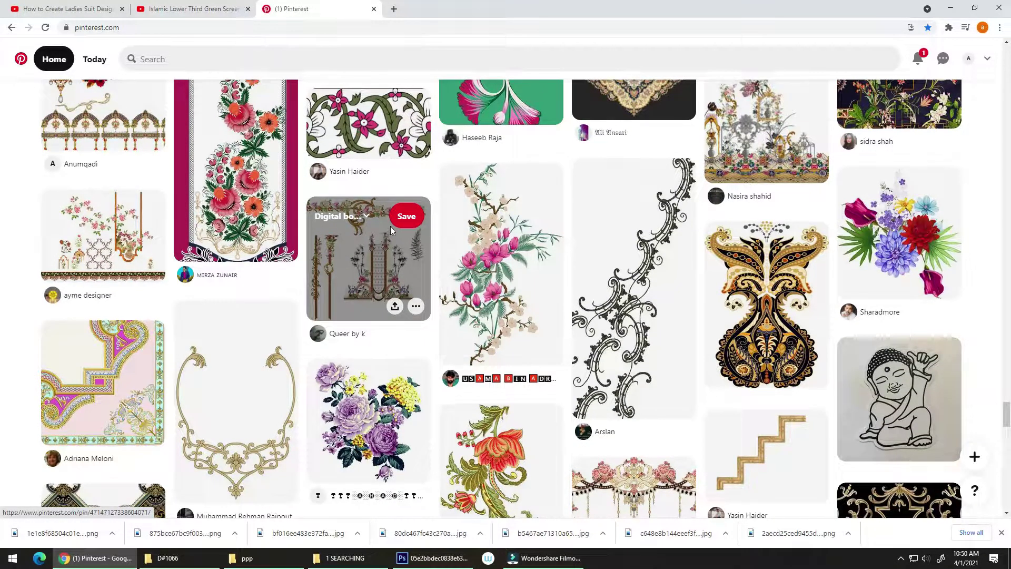
right_click(653, 256)
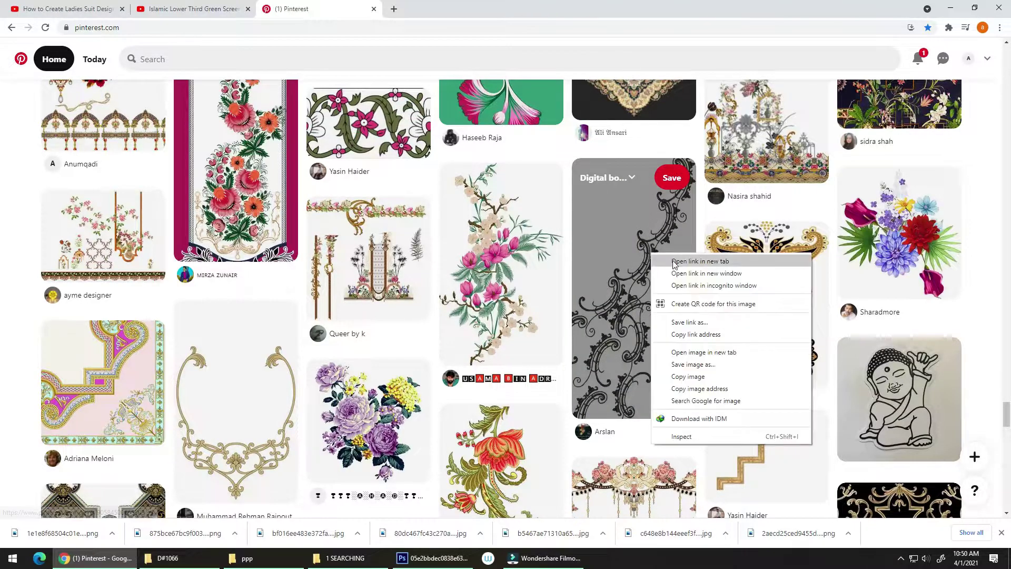
click(675, 262)
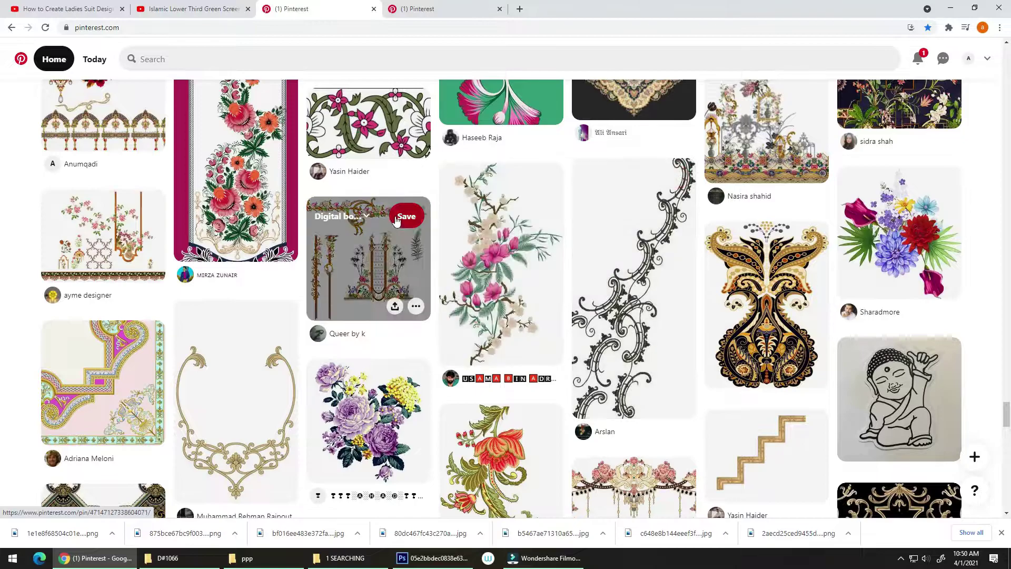
right_click(361, 252)
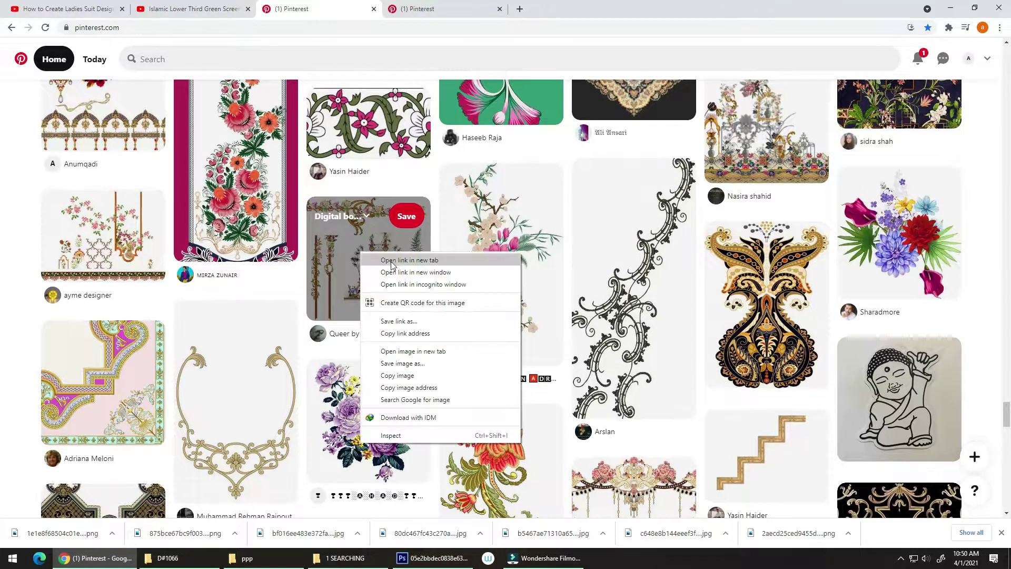
click(384, 259)
Step: Find the gold embroidered neckline pin with vertical stripes further along the home feed and open it in a new tab
scroll(376, 360, down, 5)
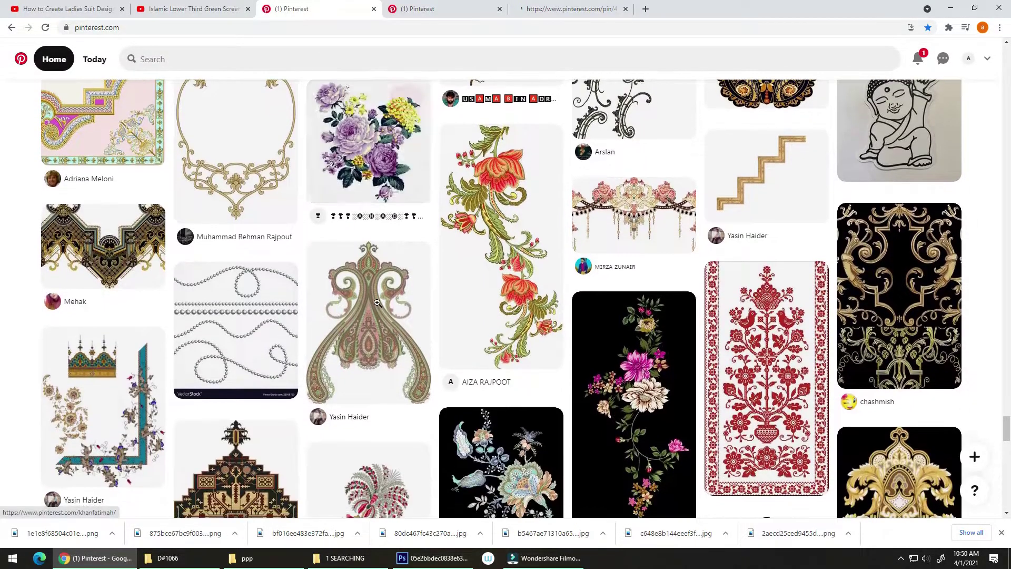
scroll(376, 338, down, 2)
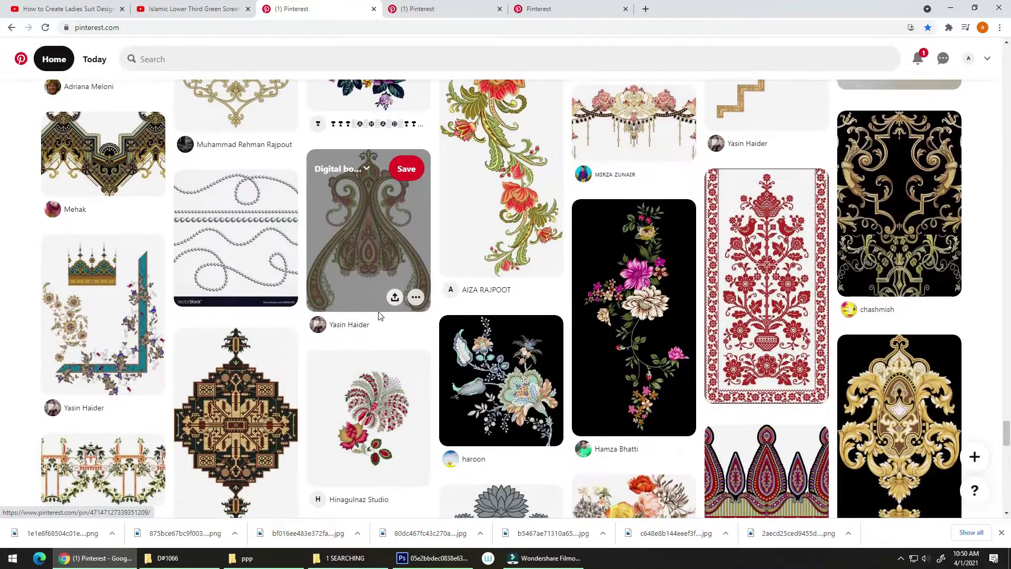
scroll(374, 348, down, 6)
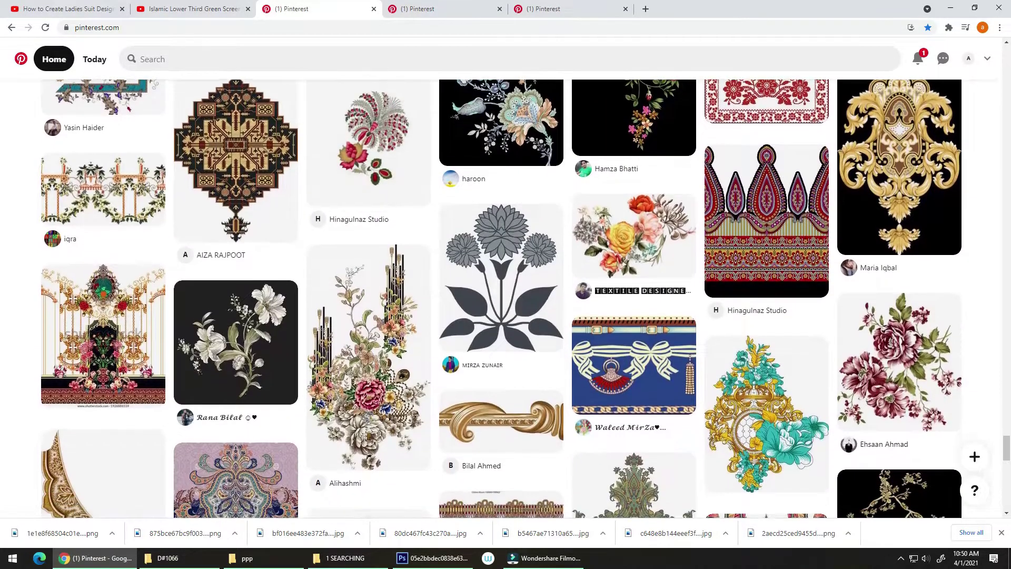
scroll(373, 348, down, 3)
scroll(369, 263, up, 1)
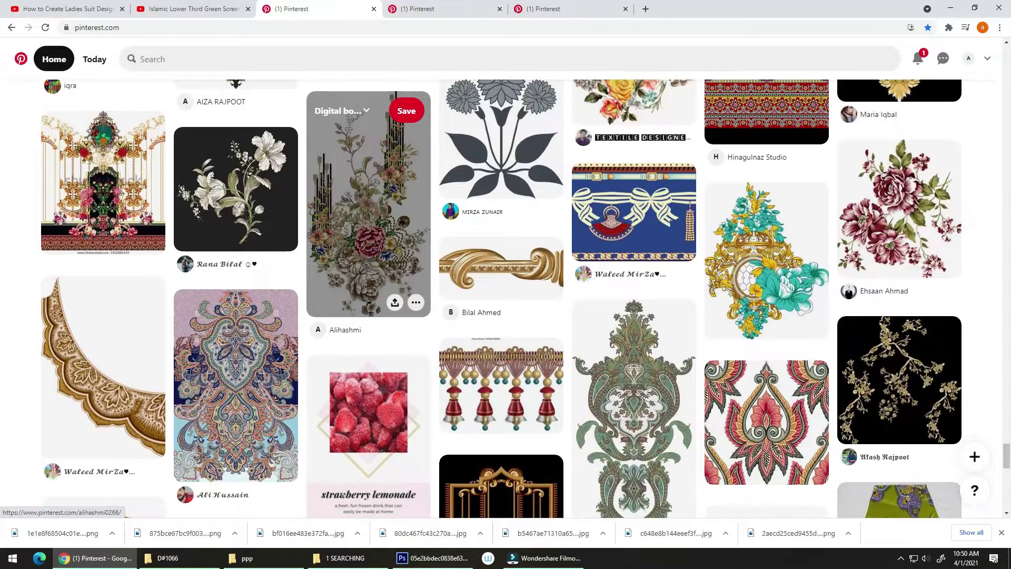
scroll(369, 210, down, 2)
scroll(362, 256, down, 1)
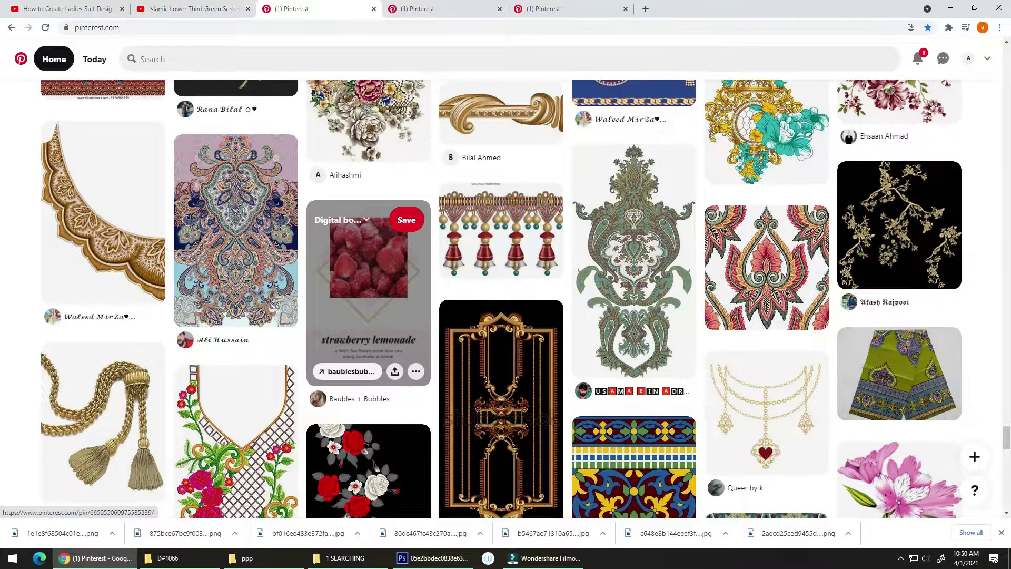
scroll(368, 264, down, 9)
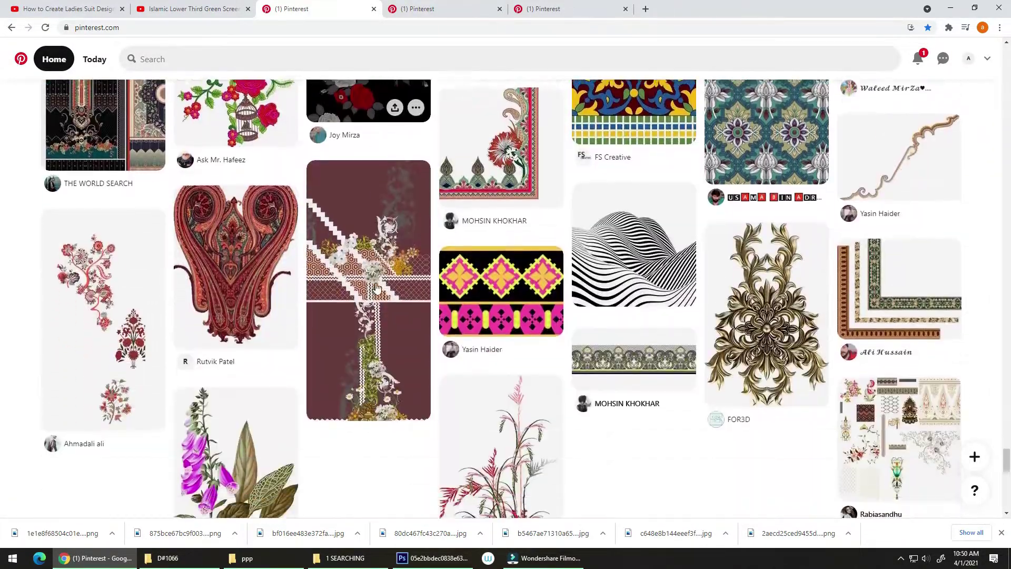
scroll(377, 290, up, 1)
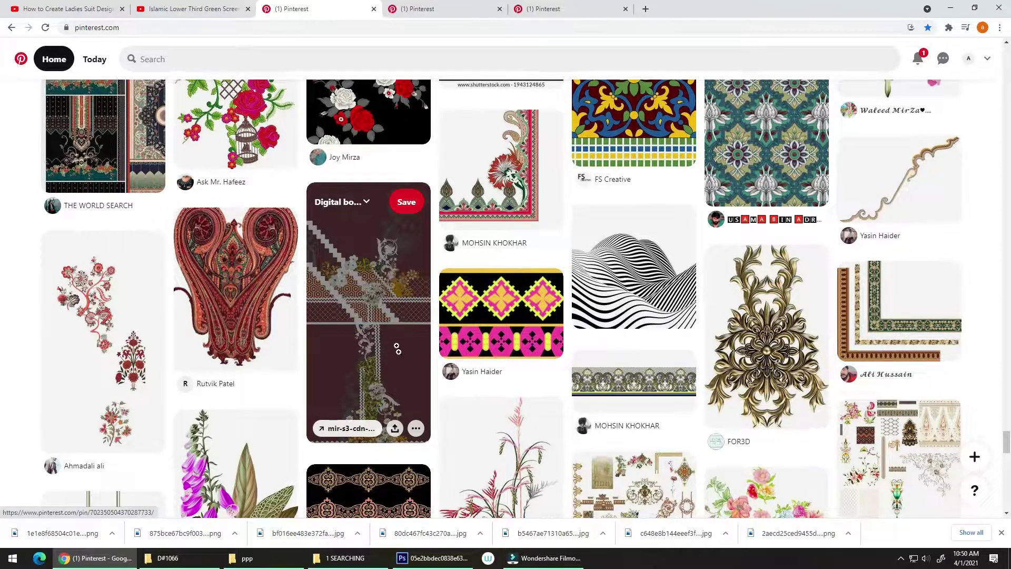
scroll(398, 349, down, 5)
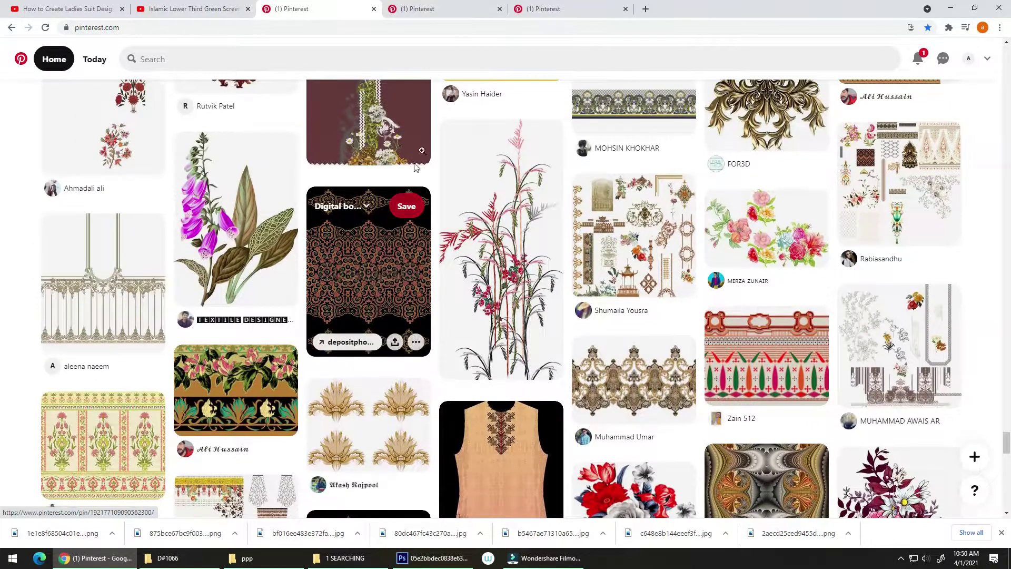
right_click(132, 286)
click(163, 295)
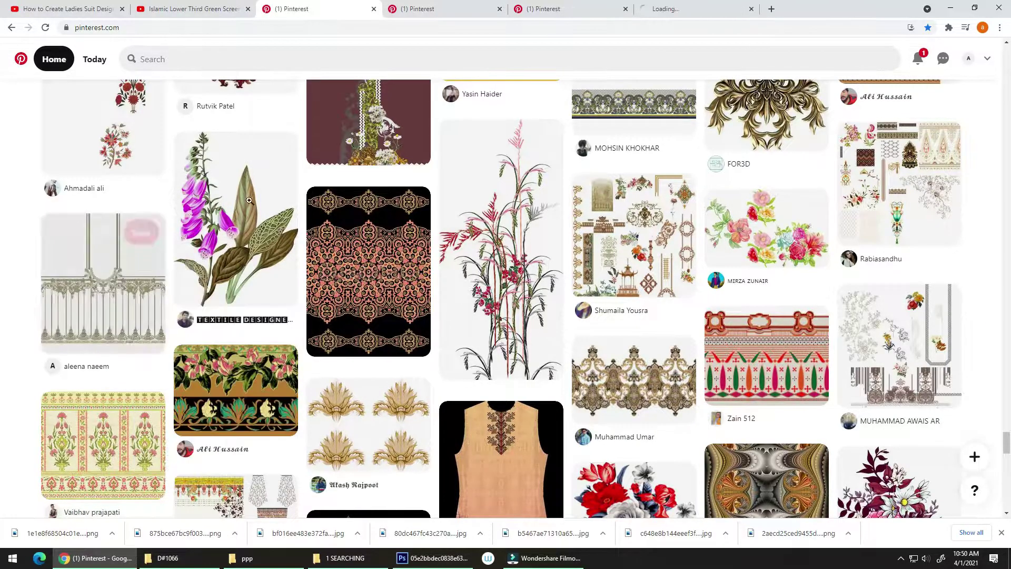
Step: Inspect the black scroll vine design at full size, then close its image and pin tabs
click(432, 8)
click(405, 224)
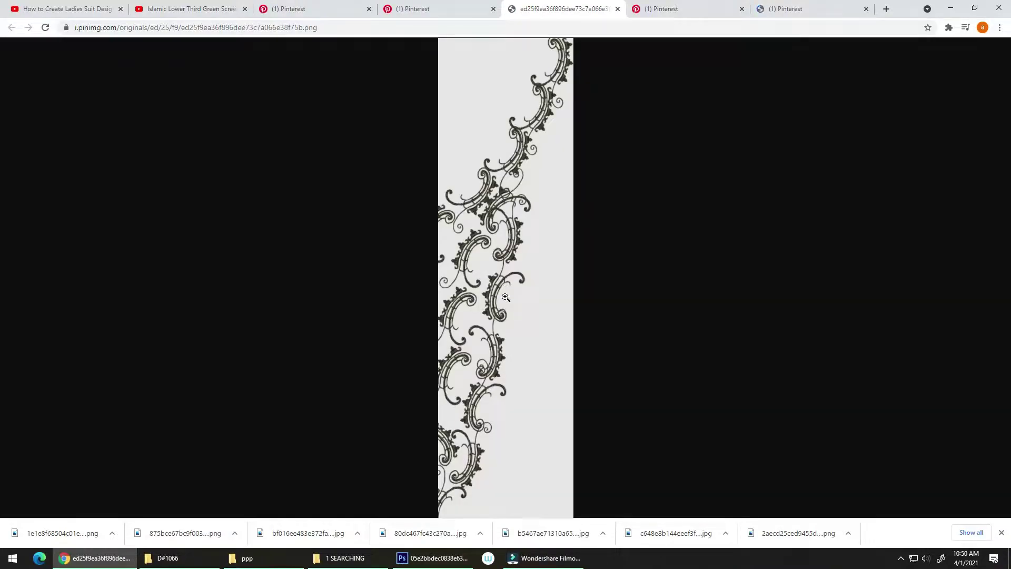
click(495, 307)
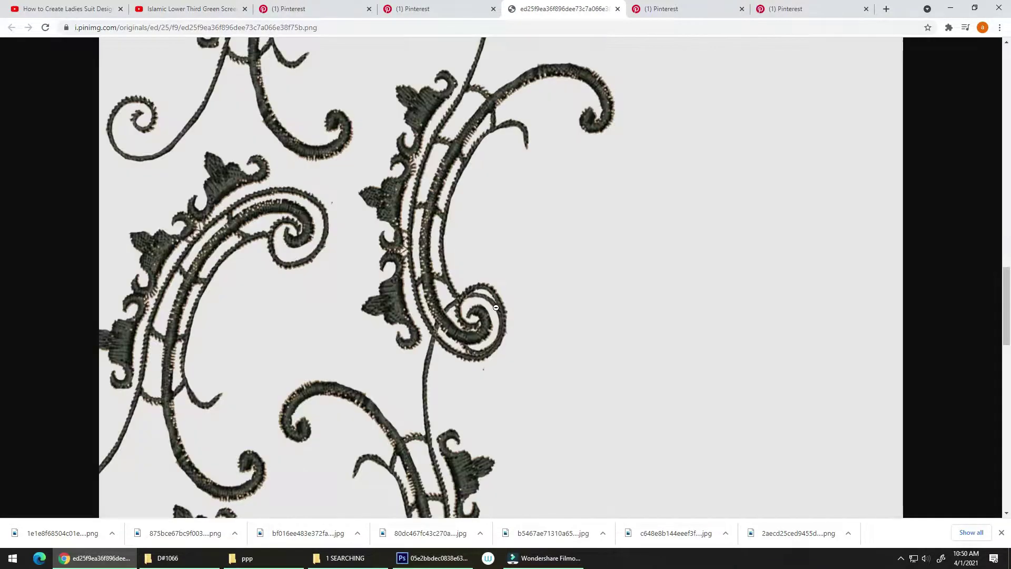
key(ctrl+w)
key(ctrl+w)
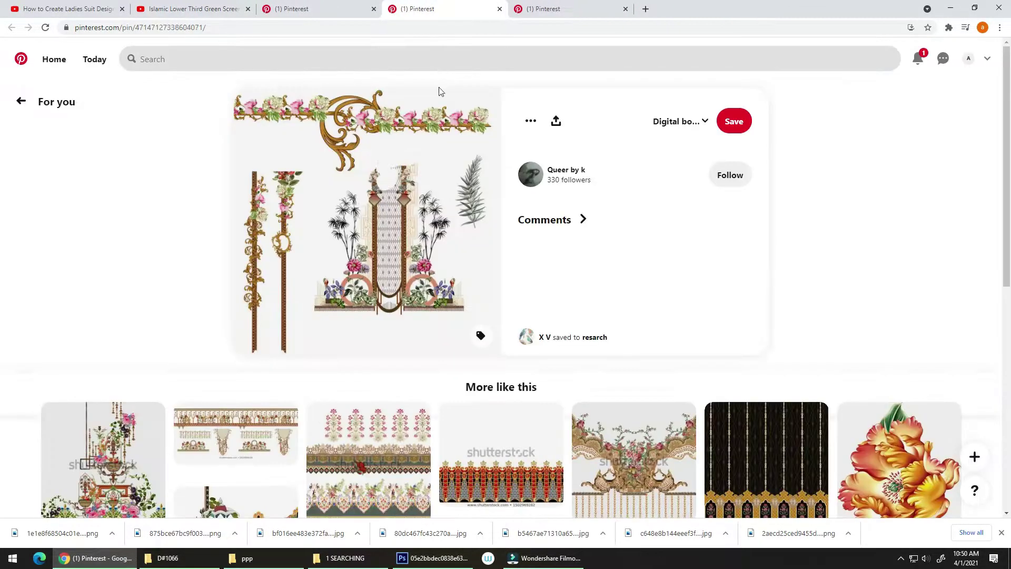
Step: Open the floral border and motif set image at full size and examine its motifs and borders up close
mouse_move(405, 216)
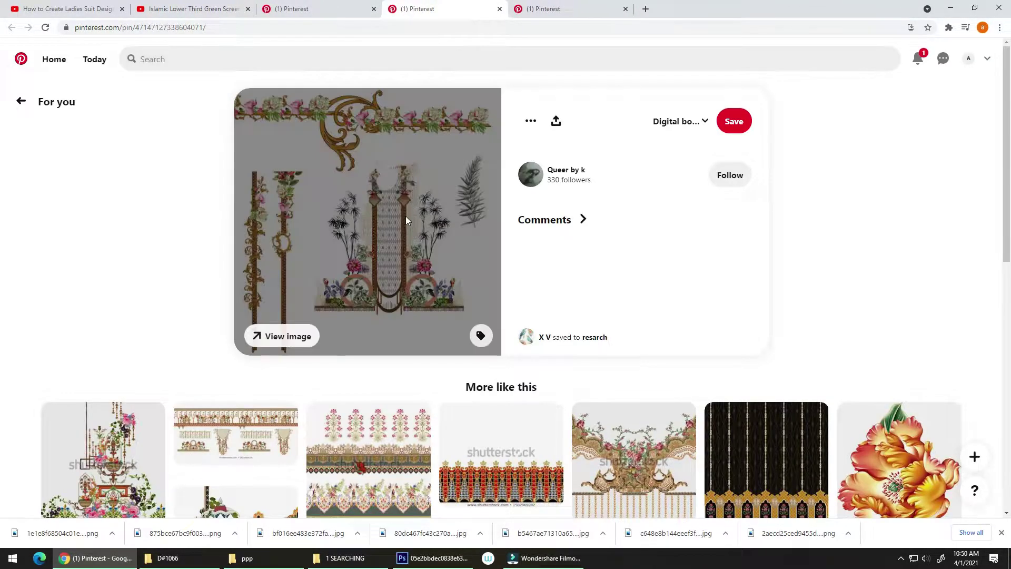
click(308, 332)
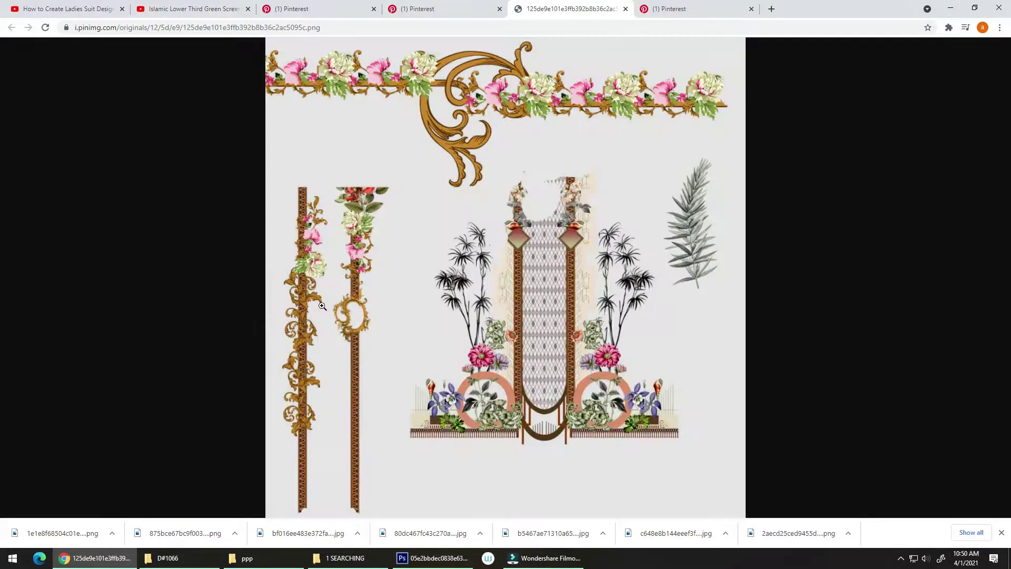
click(513, 297)
click(530, 290)
click(362, 267)
click(362, 267)
click(515, 108)
click(511, 114)
Step: Save the full-size floral border and motif set image to the computer and close its image tab
right_click(551, 275)
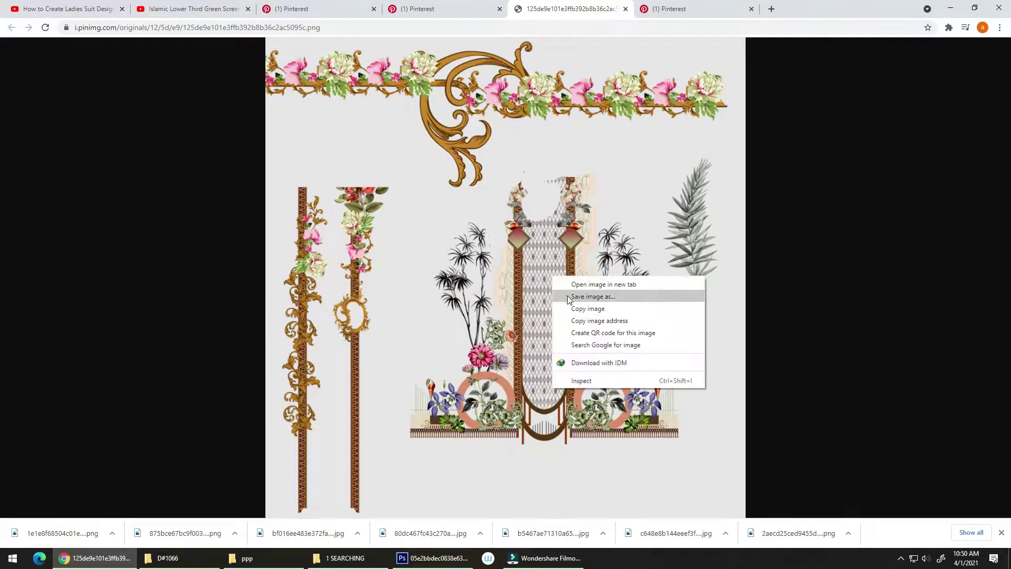
click(568, 297)
key(Return)
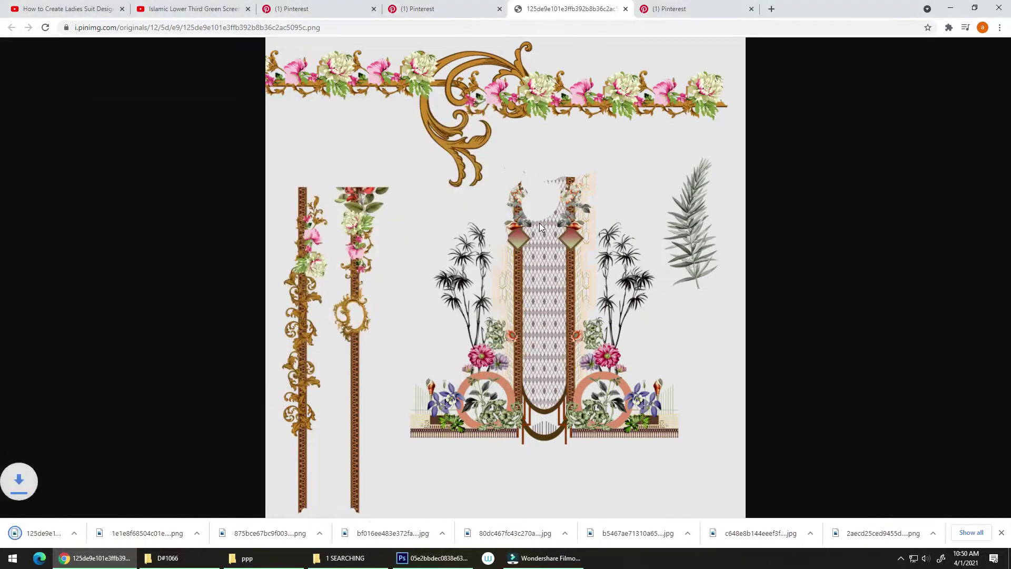
key(ctrl+w)
Step: Save the floral border and motif set pin to the Digital borders design board
scroll(456, 212, down, 5)
scroll(474, 237, up, 5)
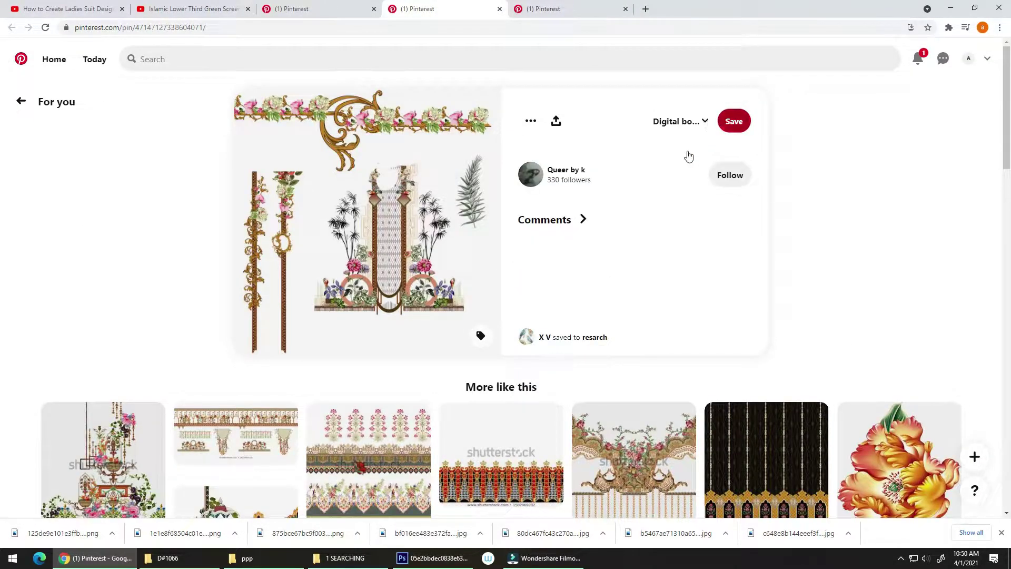
click(734, 121)
Step: Browse the designs similar to the floral border and motif set for usable borders, then close the pin's tab
scroll(334, 365, down, 3)
scroll(336, 330, down, 2)
scroll(298, 309, up, 5)
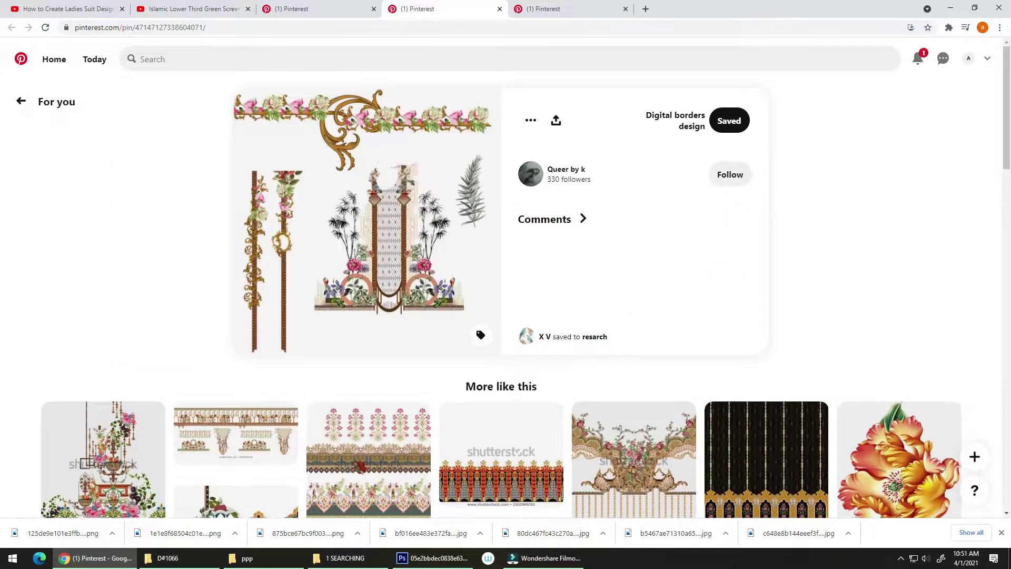
scroll(402, 304, down, 7)
scroll(395, 292, down, 1)
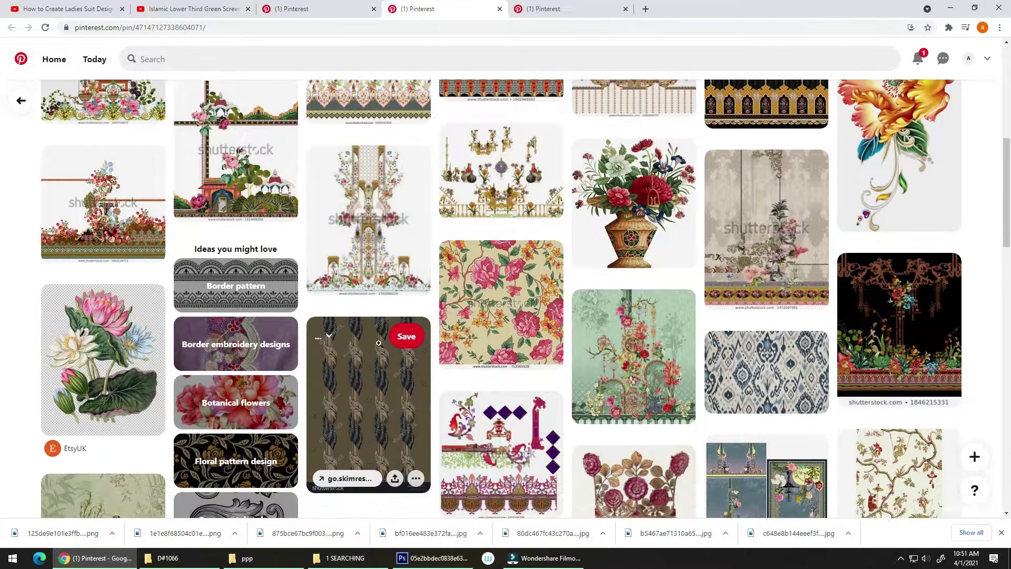
scroll(367, 386, down, 2)
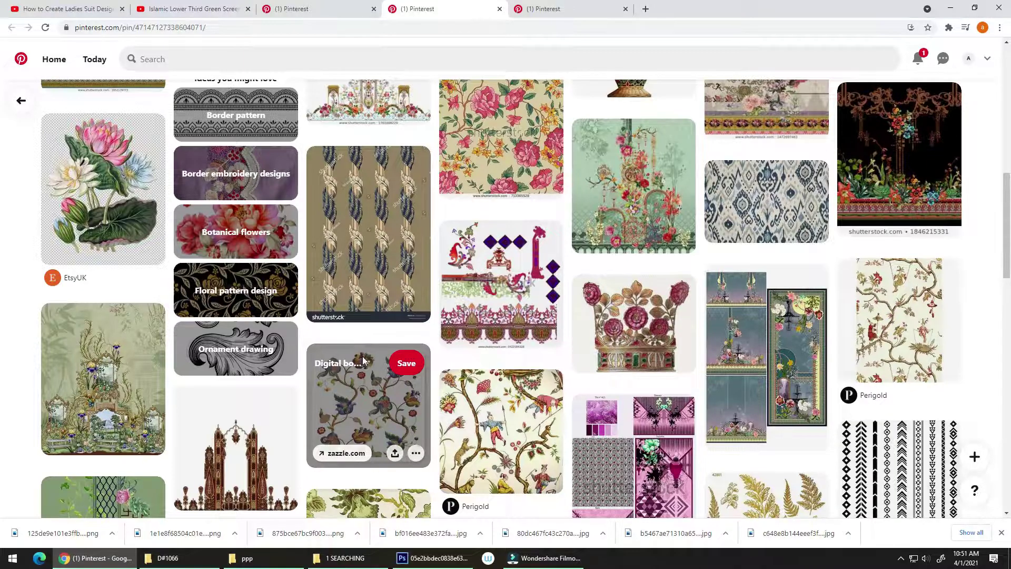
scroll(364, 377, down, 1)
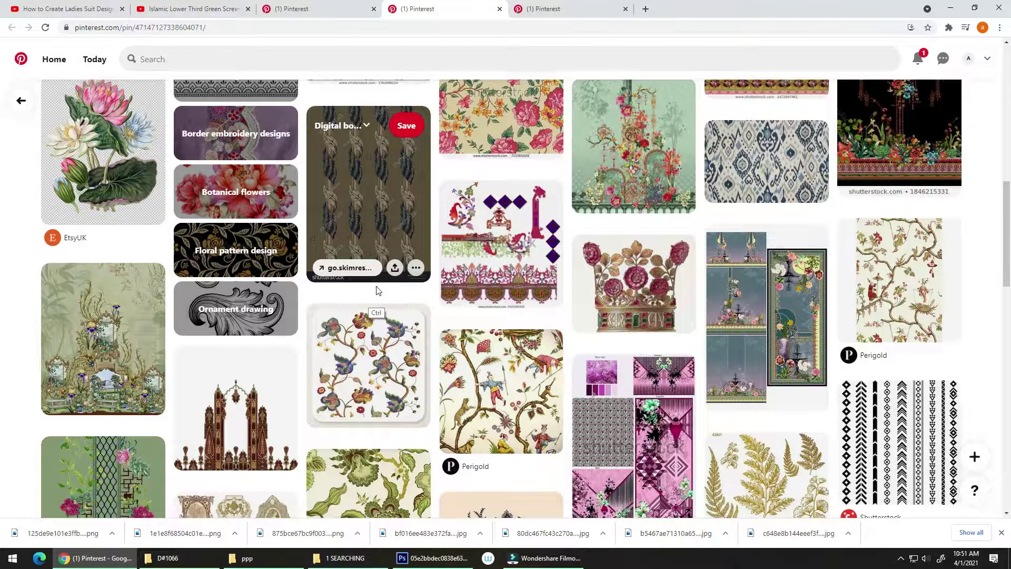
key(ctrl+w)
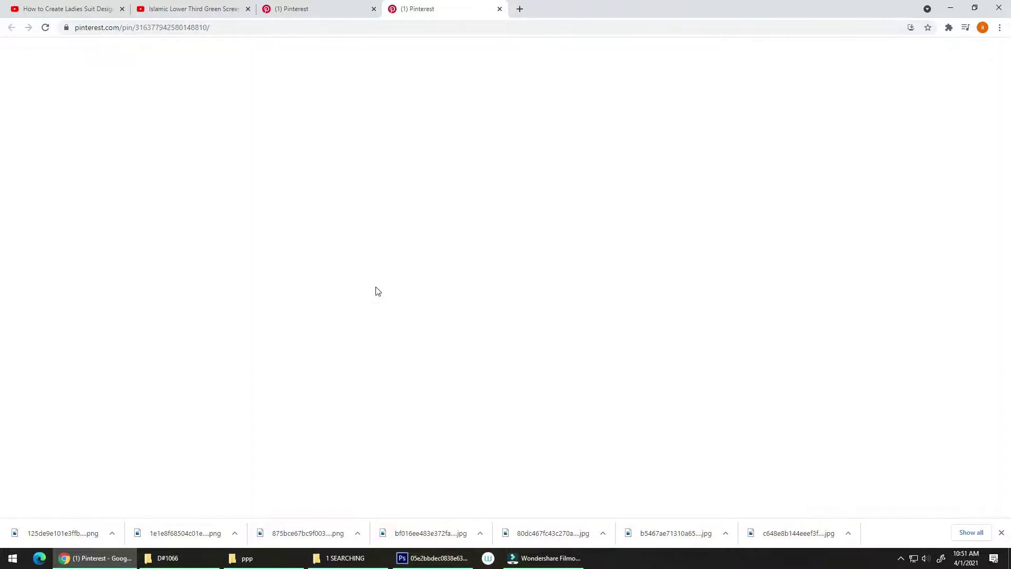
Step: Open the gold embroidered neckline design at full size, save the image to the computer and close its image tab
click(303, 367)
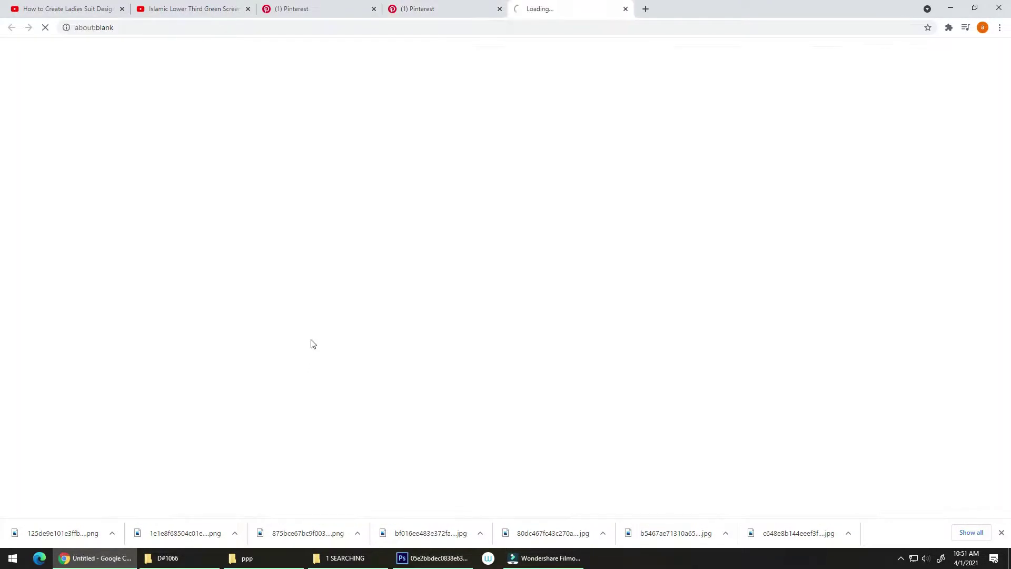
click(493, 305)
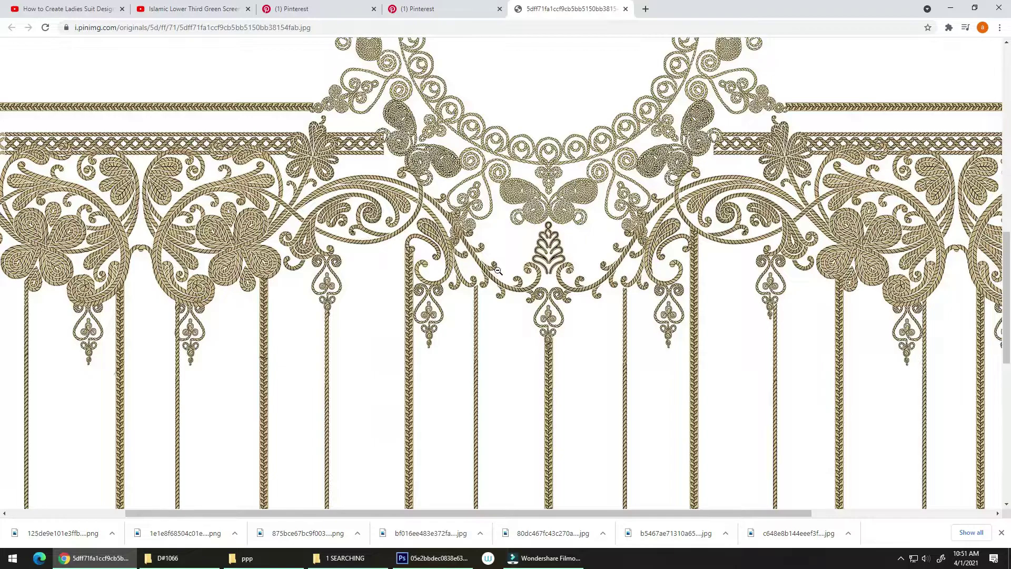
right_click(491, 234)
click(519, 252)
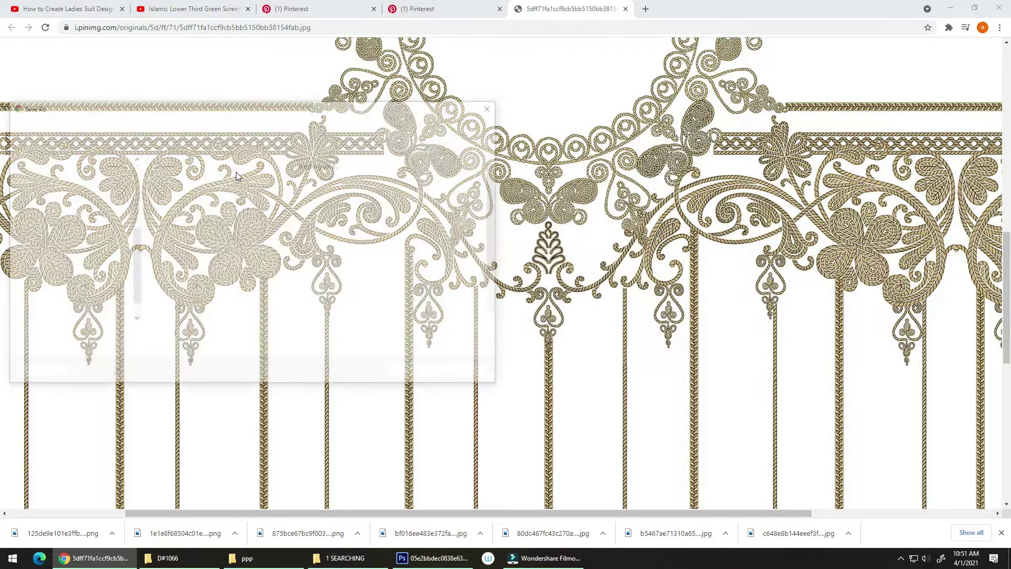
key(ctrl+w)
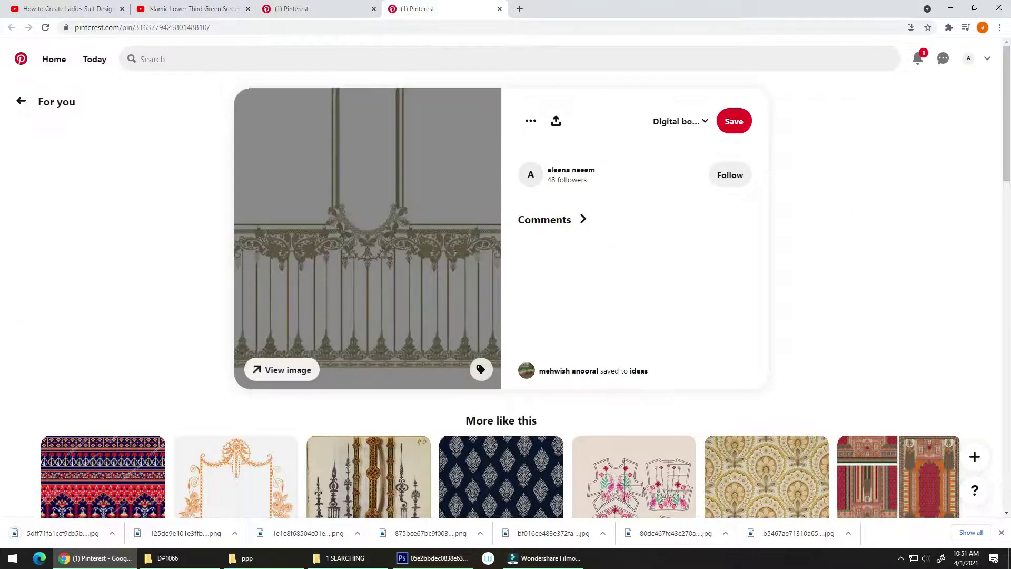
Step: Look through the designs similar to the gold embroidered neckline, then close the pin and return to the home feed
scroll(458, 276, down, 4)
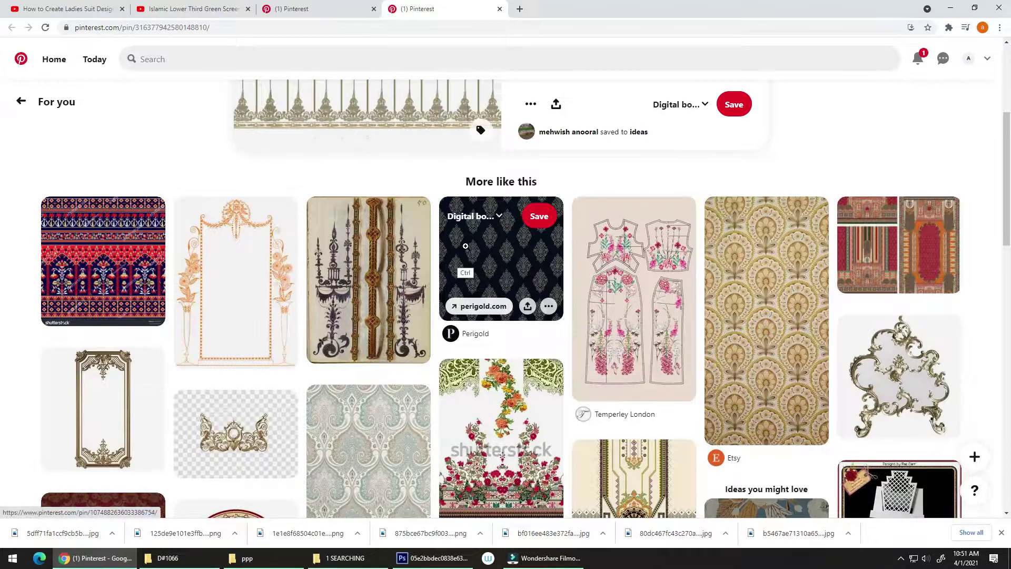
scroll(458, 260, down, 5)
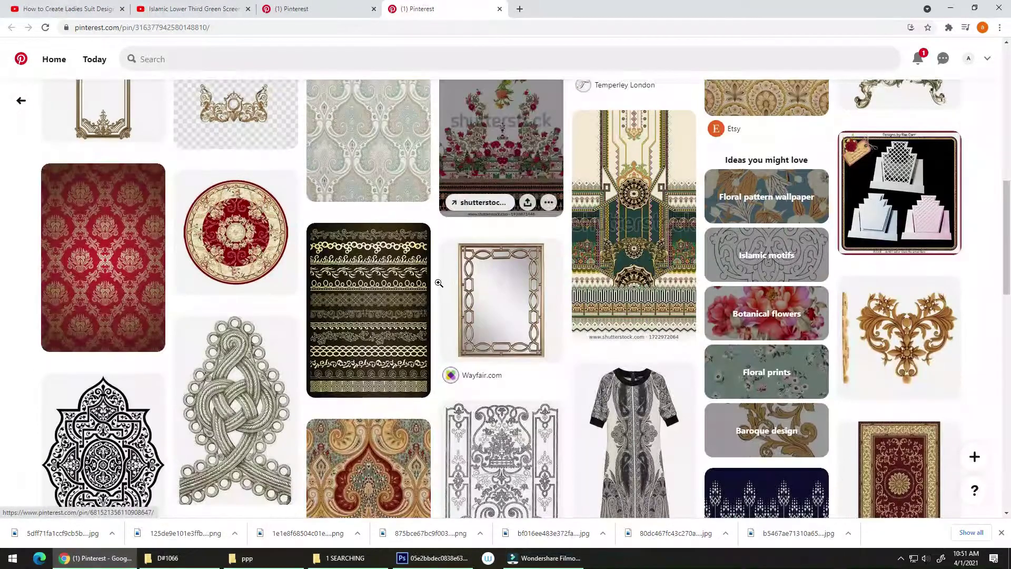
scroll(443, 278, down, 5)
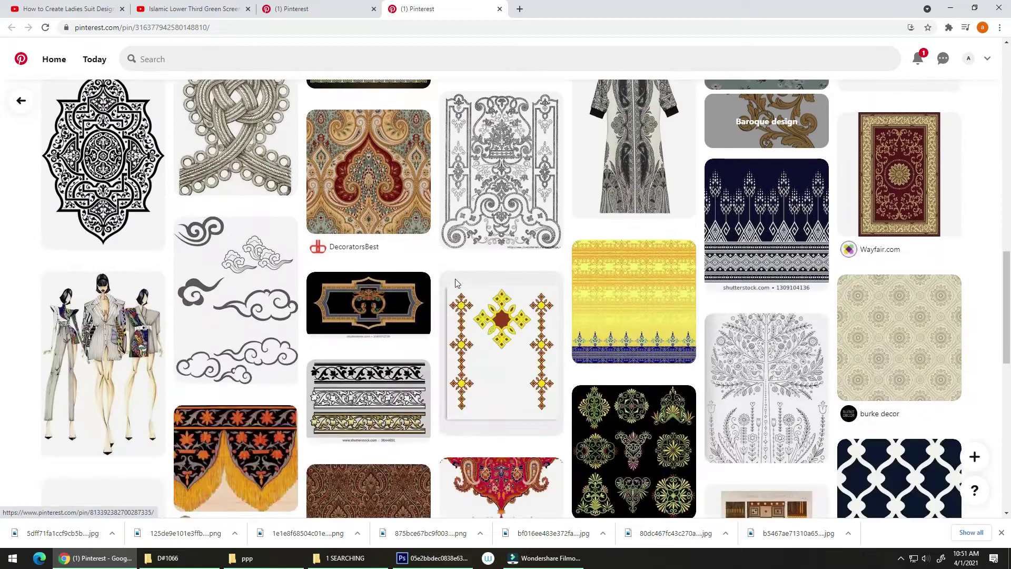
key(ctrl+w)
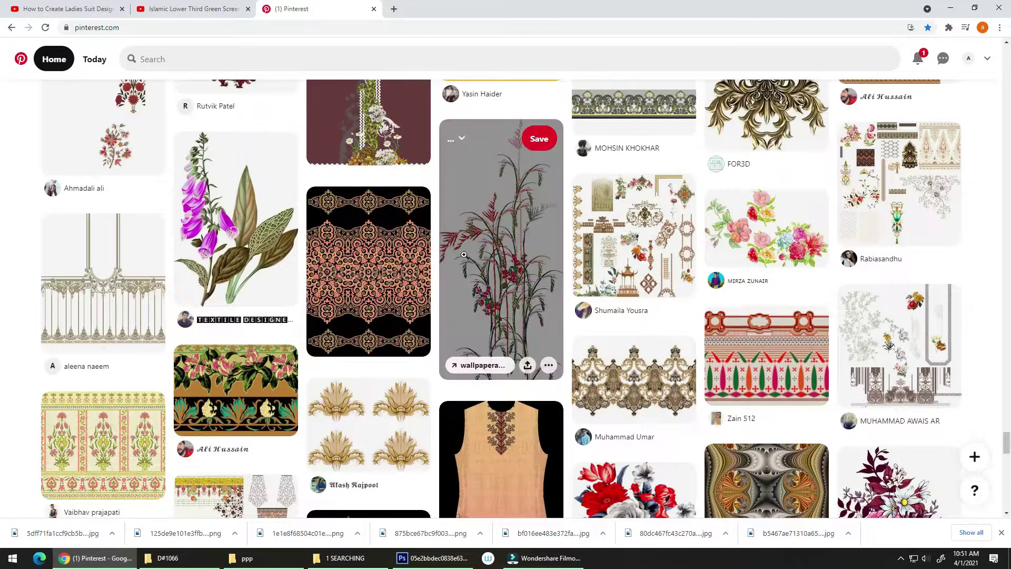
scroll(501, 237, down, 1)
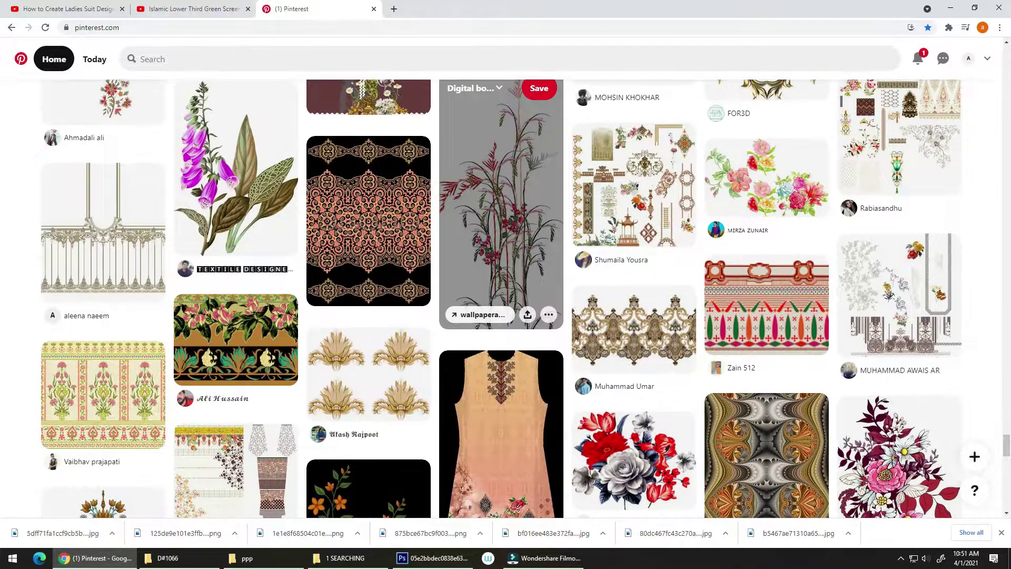
Step: Open the ornament, pavilion and flower motif set from the home feed in its own tab and view its full-size image
right_click(629, 170)
click(653, 180)
scroll(485, 228, down, 3)
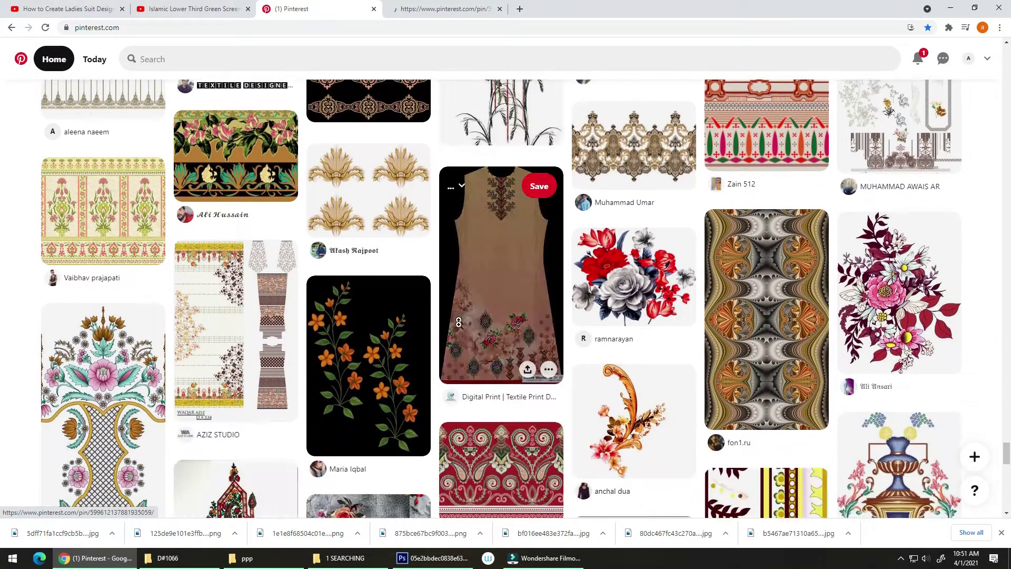
scroll(465, 265, down, 5)
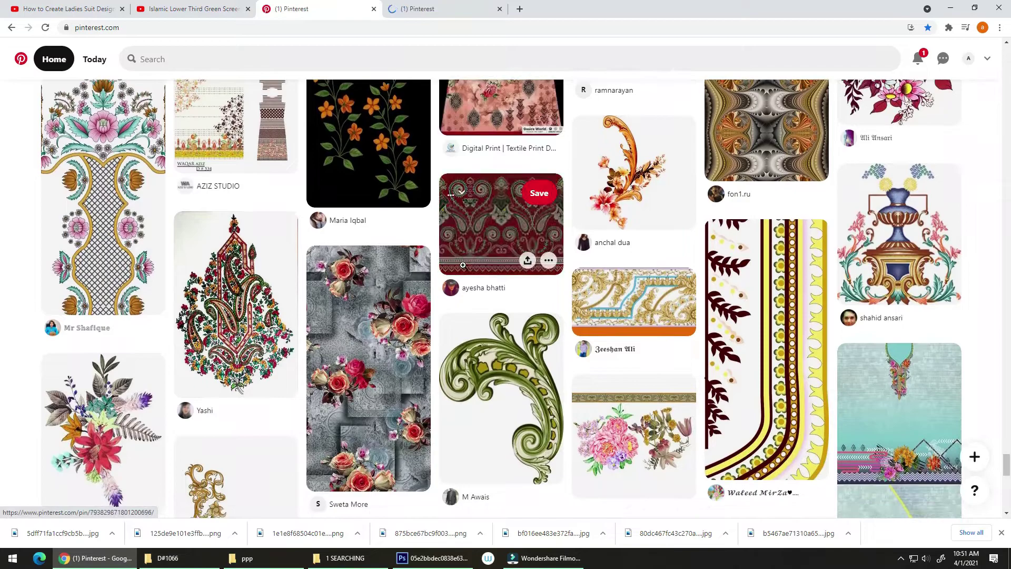
scroll(437, 260, down, 2)
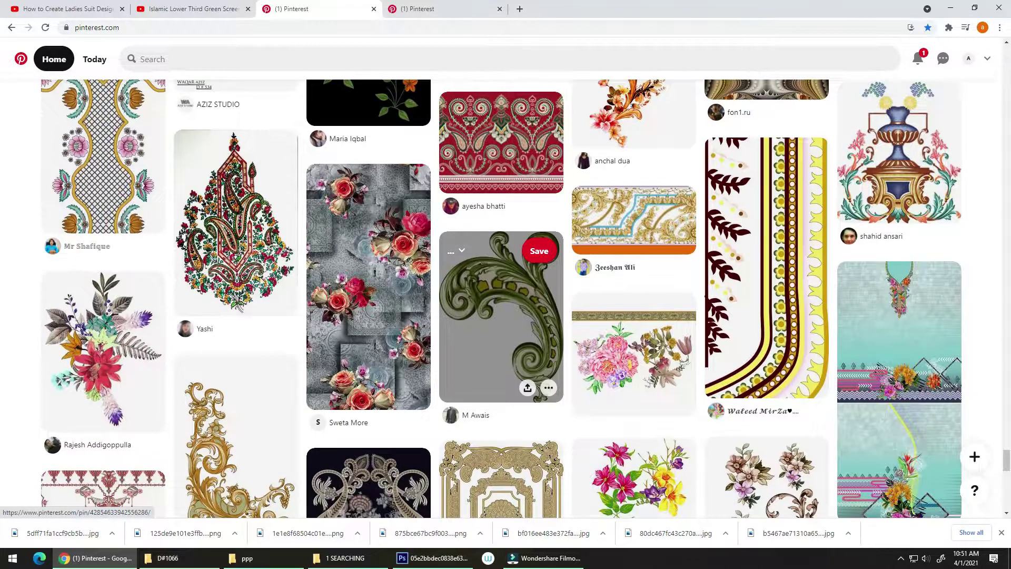
scroll(266, 290, down, 4)
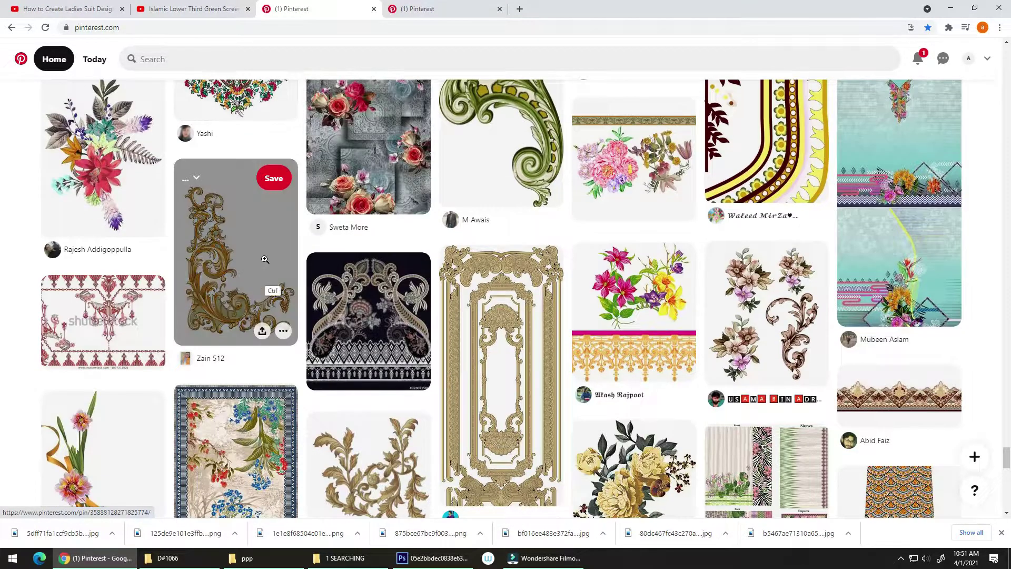
click(284, 238)
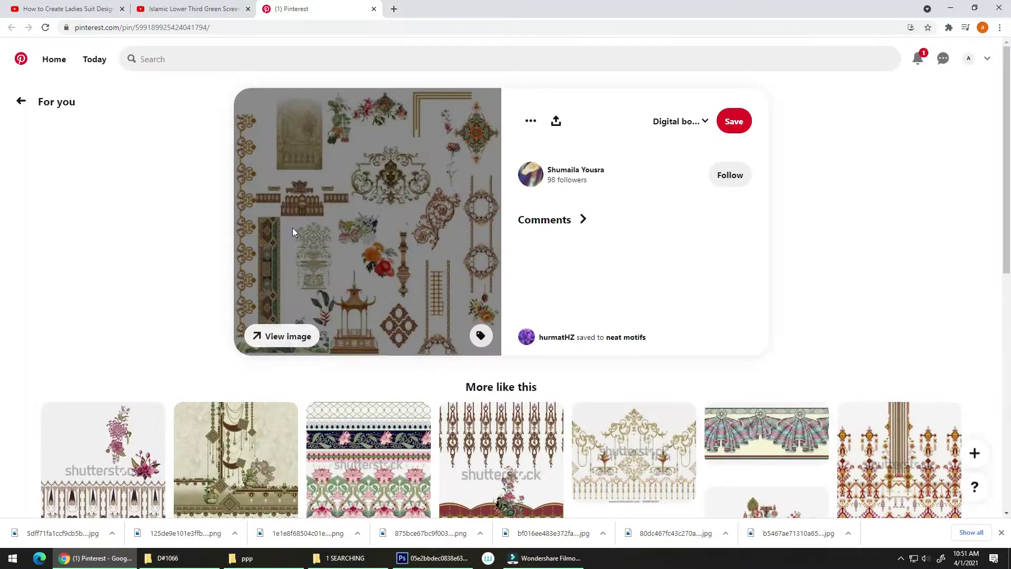
click(304, 337)
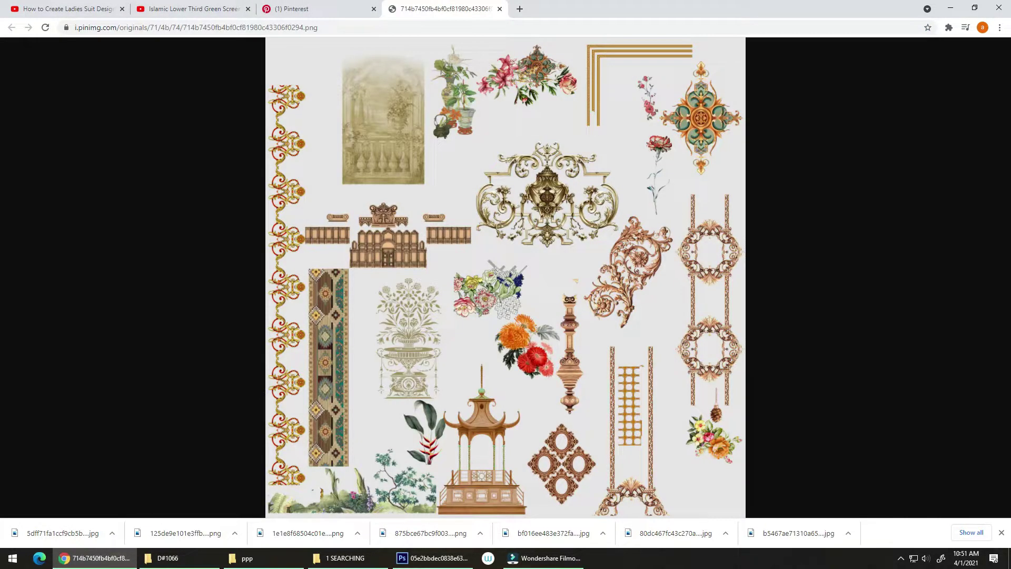
Step: Inspect the motif sheet's details at full magnification, then save the image to the computer
click(563, 323)
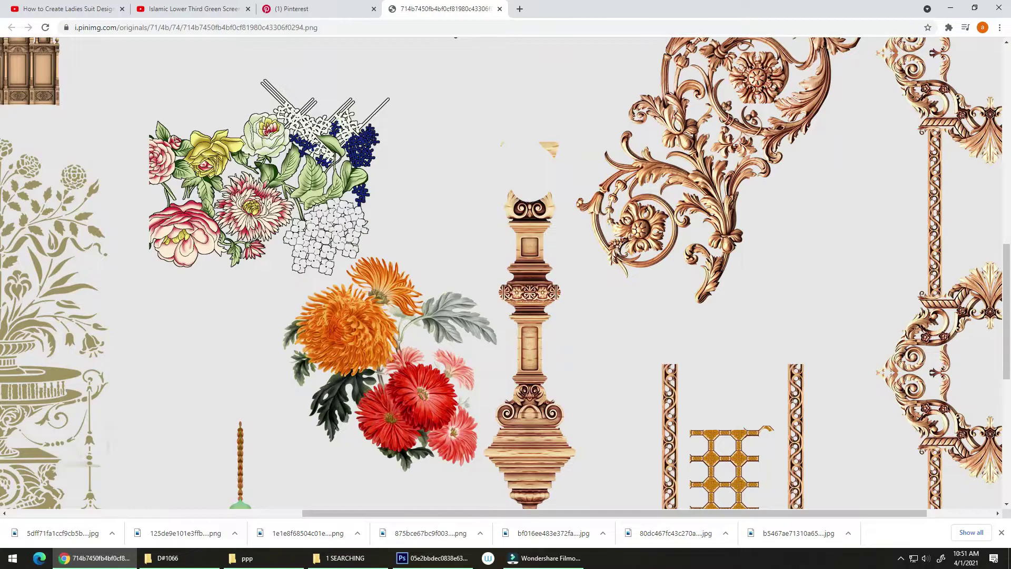
click(559, 326)
click(284, 376)
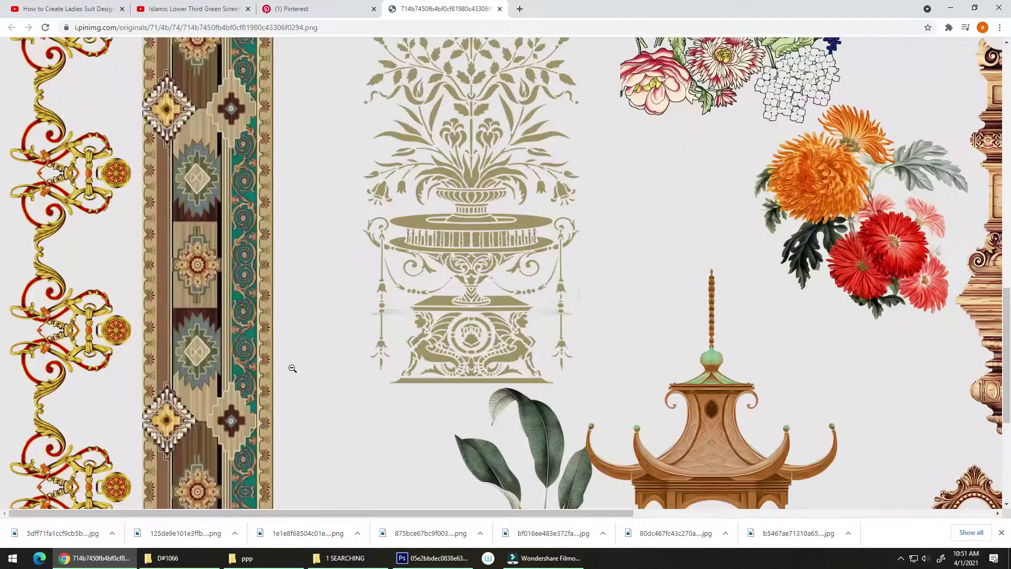
click(344, 354)
right_click(393, 327)
click(434, 349)
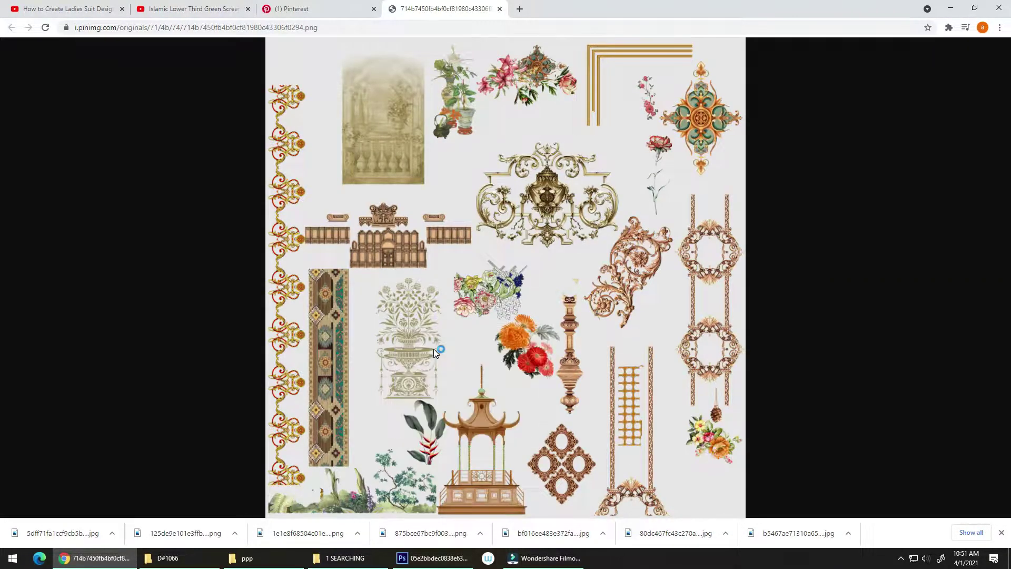
click(416, 374)
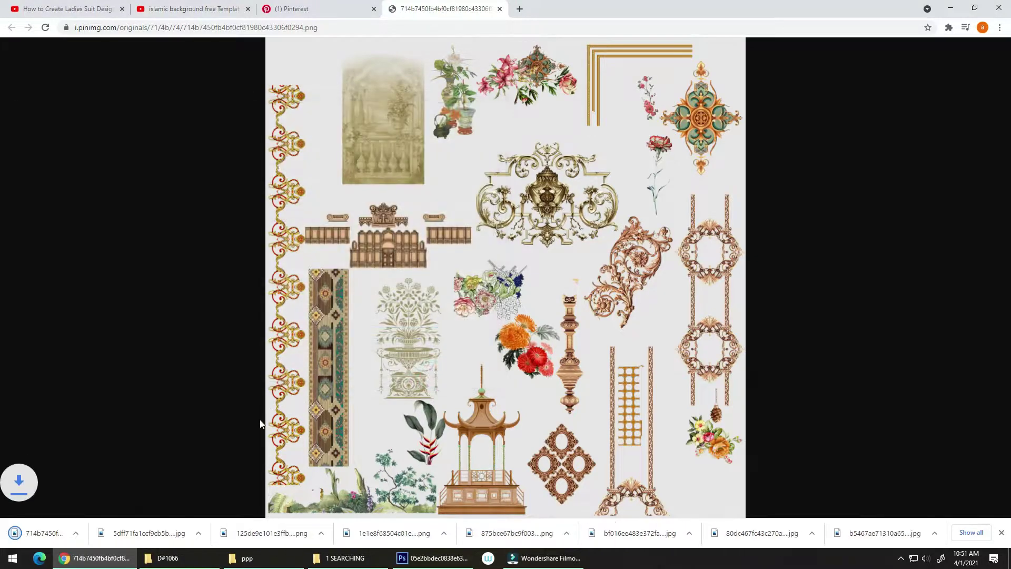
Step: Open the downloaded 714b7450fb4bf0cf81980c43306f0294.png from the ppp folder in Photoshop and examine its motifs up close
click(247, 557)
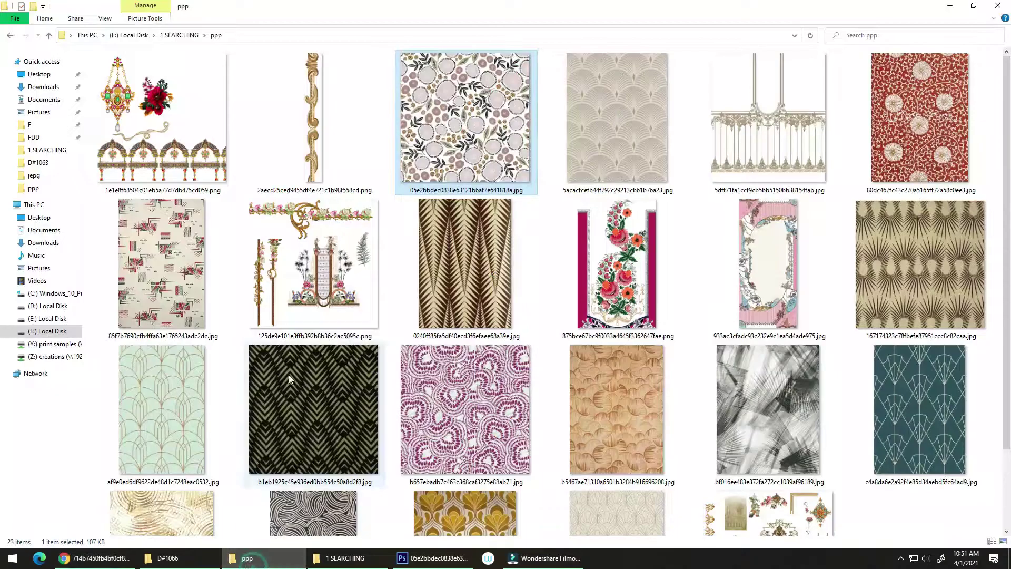
scroll(556, 289, down, 3)
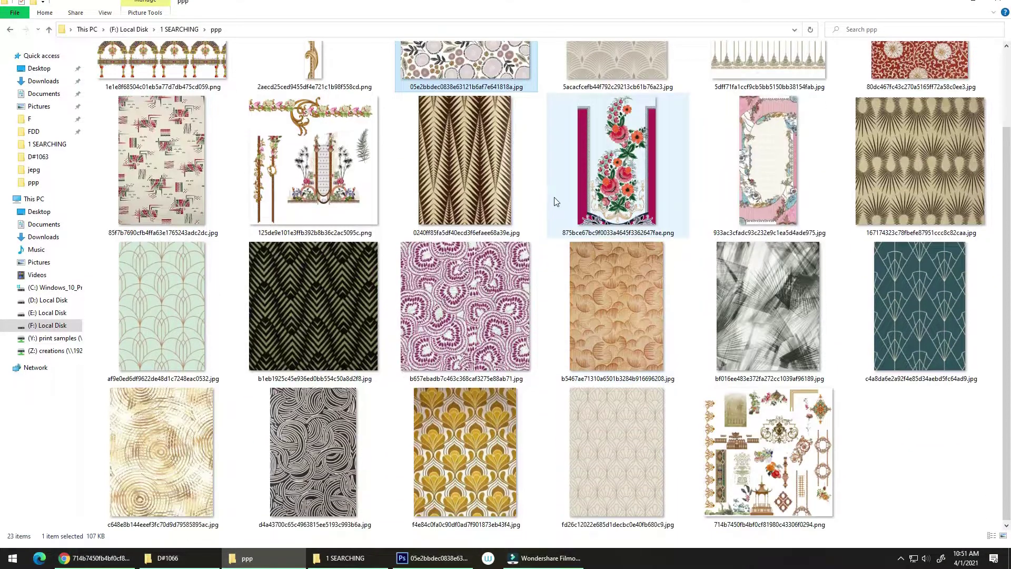
drag(769, 459, 915, 421)
key(alt+Tab)
key(alt+Tab)
key(alt+Tab)
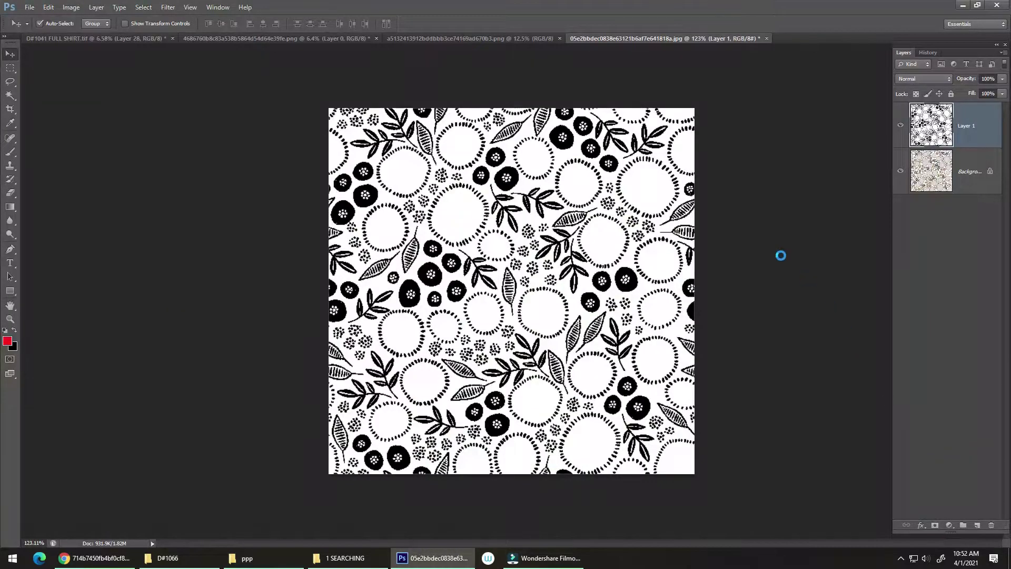
drag(389, 380, 433, 233)
drag(333, 321, 393, 237)
drag(295, 369, 373, 361)
drag(436, 179, 316, 169)
drag(301, 370, 364, 87)
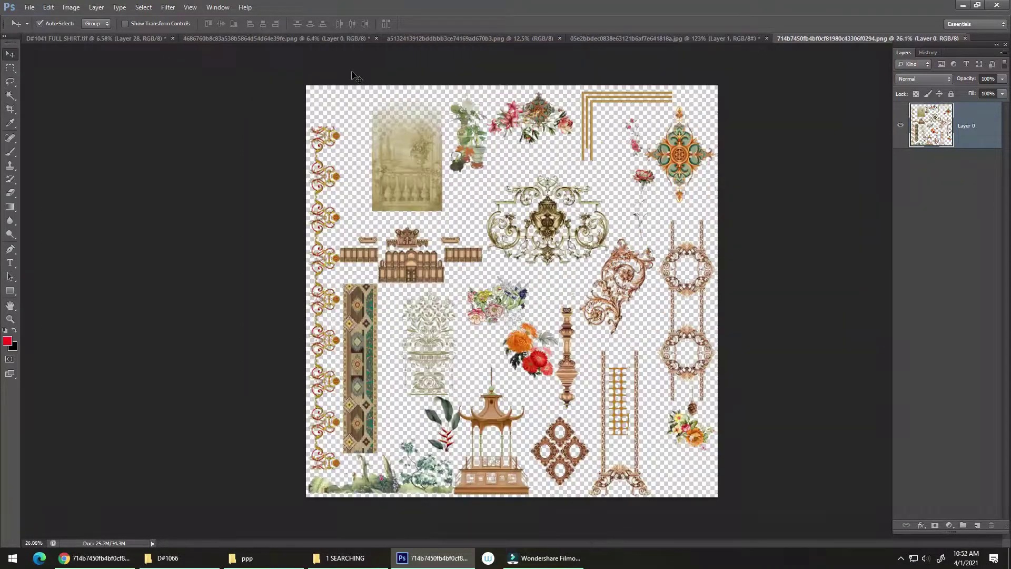
Step: Close the brown and red diamond image, then bring up the document with the embroidered motifs on black
click(416, 39)
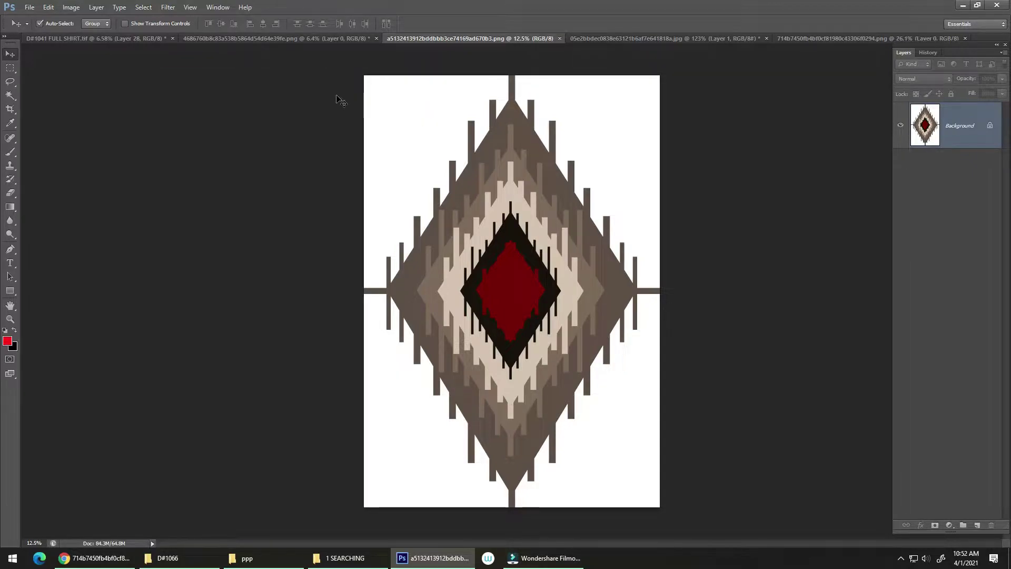
key(ctrl+w)
click(257, 38)
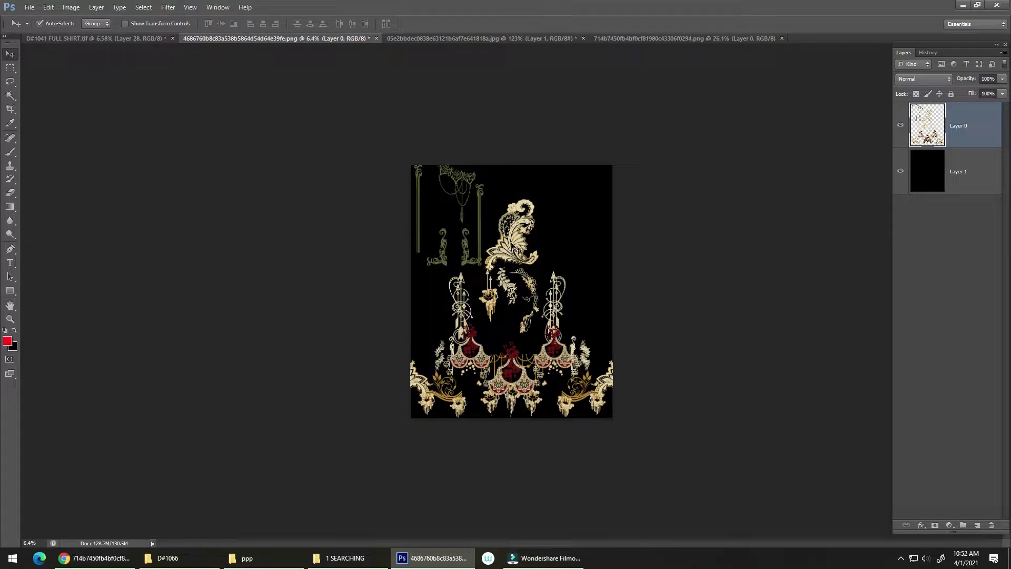
Step: Try copying the embroidered motif layer into the D#1041 FULL SHIRT.tif design, then undo the copy
drag(500, 243, 395, 186)
scroll(366, 206, up, 2)
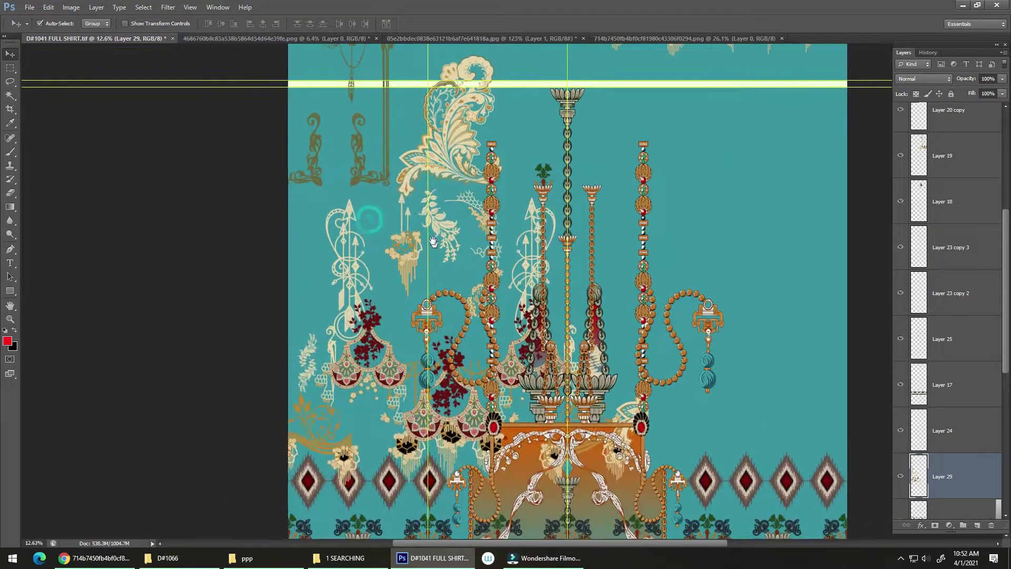
key(ctrl+z)
scroll(587, 123, down, 2)
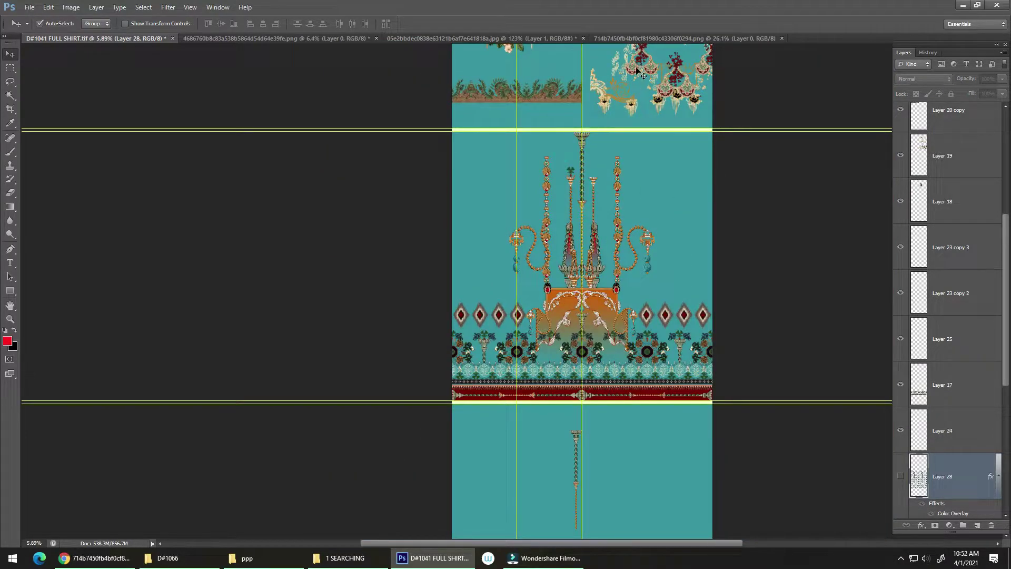
Step: Try moving the embroidered motif artwork from the upper part of the shirt design down to its main panel
drag(642, 63, 426, 252)
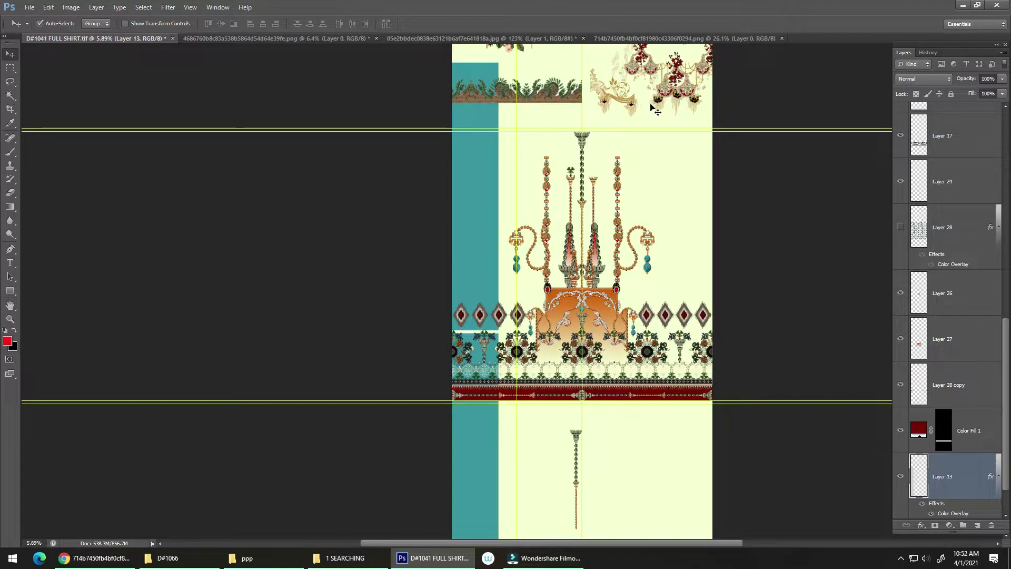
key(ctrl+z)
drag(658, 103, 455, 261)
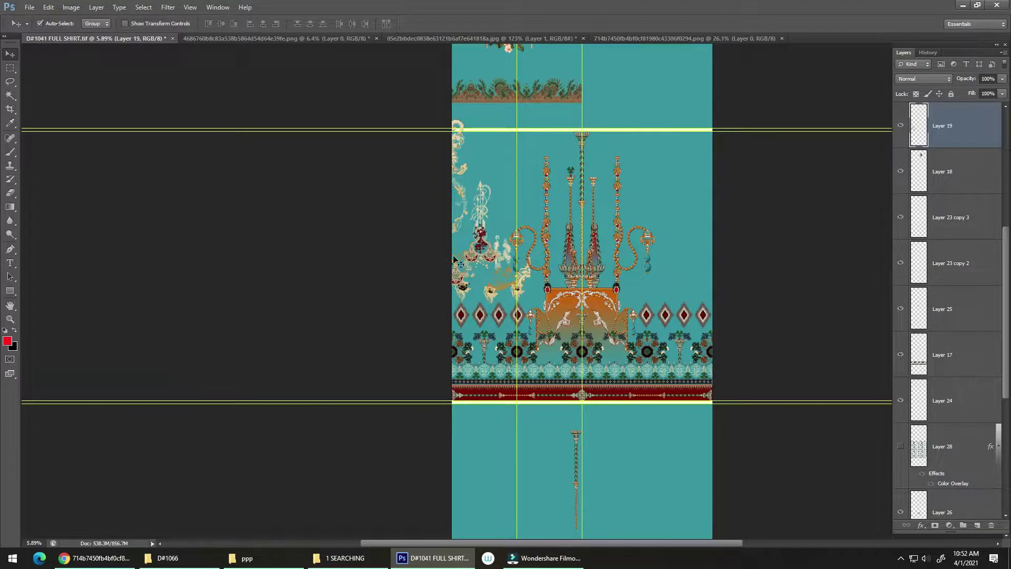
click(921, 528)
click(920, 528)
click(901, 559)
click(900, 557)
drag(460, 267, 548, 216)
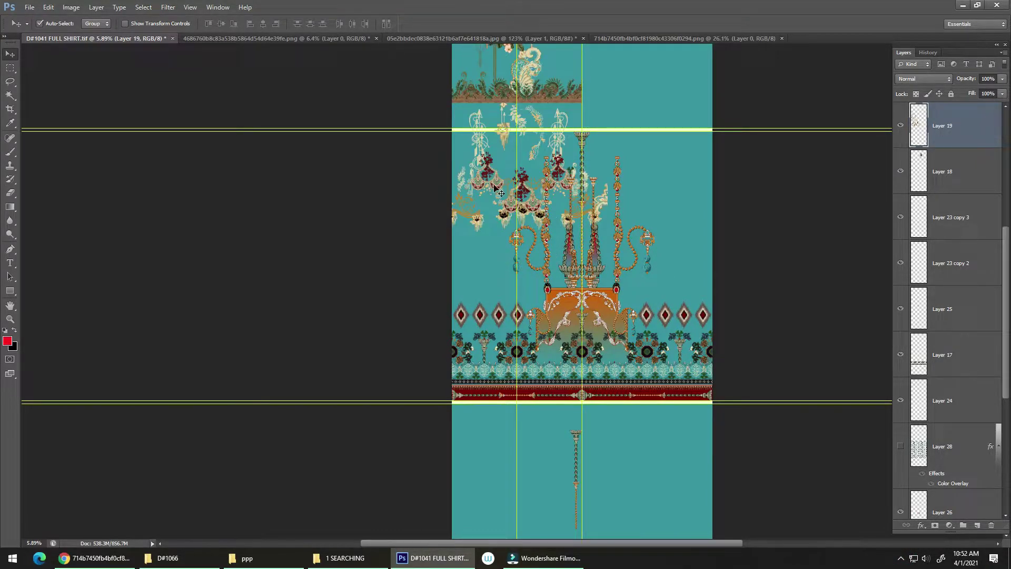
drag(485, 180, 428, 253)
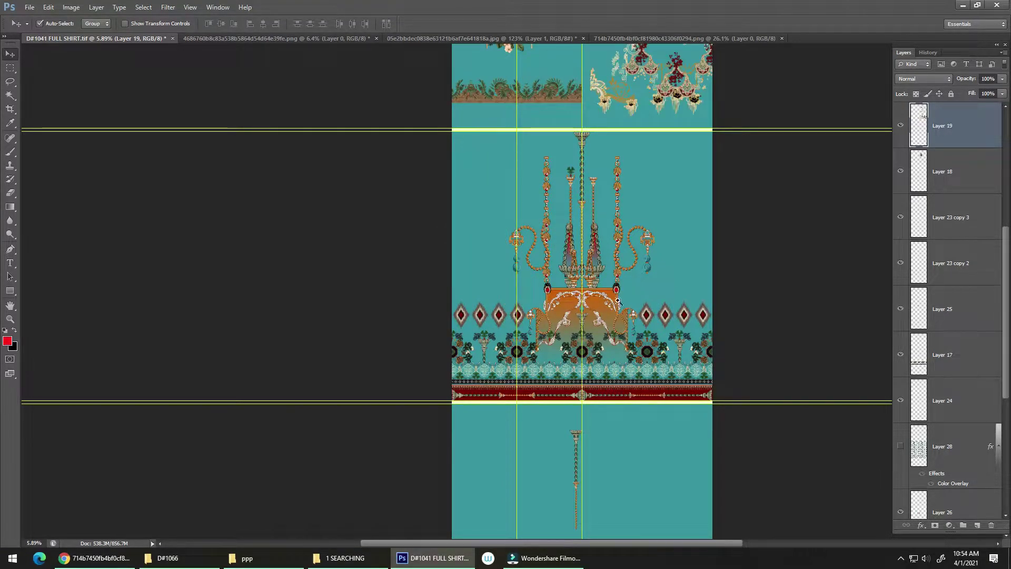
Step: Add a new layer directly above Layer 13 and marquee-select the main shirt panel above the red hem border
drag(618, 301, 559, 303)
drag(1009, 332, 1002, 469)
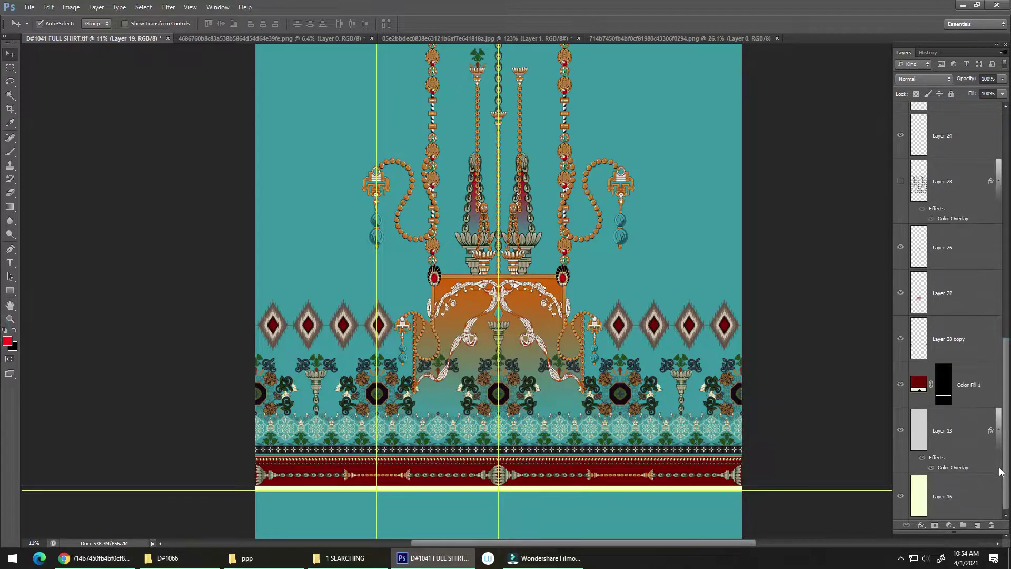
click(972, 431)
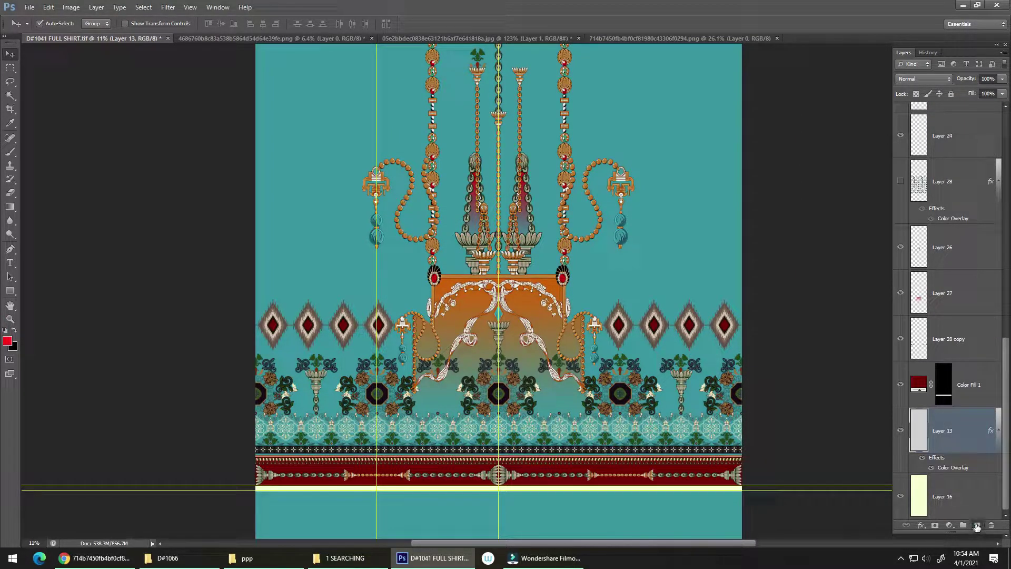
click(976, 525)
key(m)
alt+click(444, 203)
scroll(316, 158, up, 2)
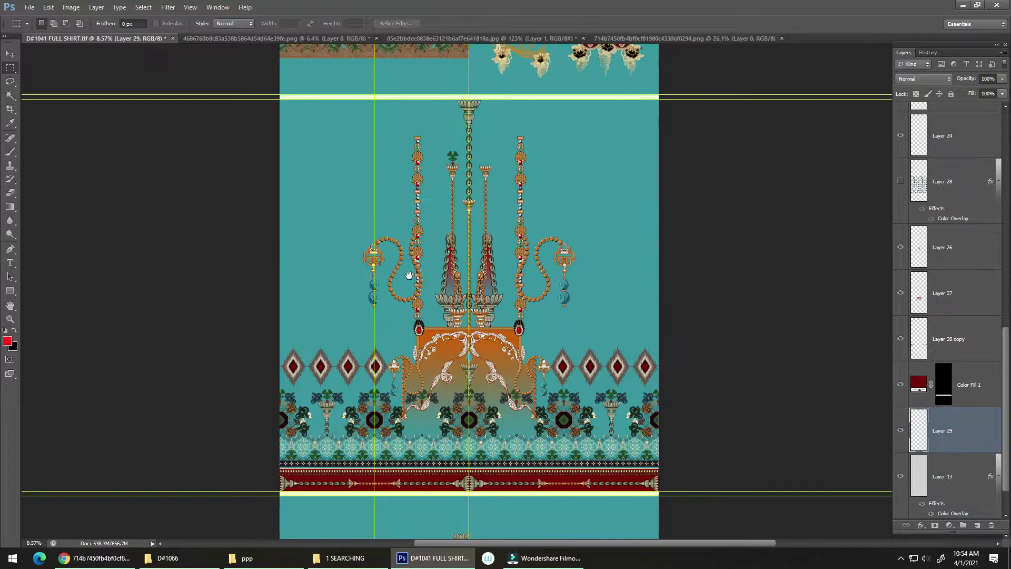
drag(269, 97, 693, 456)
Step: Sample dark teal from the hanging tassel and fill the selected panel with a gradient fading upward to transparent
key(i)
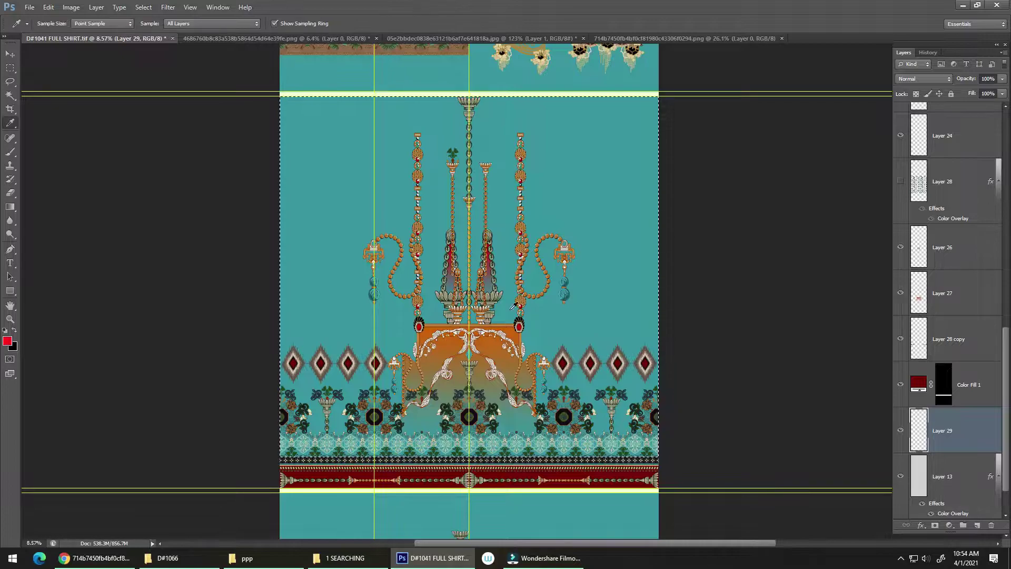
click(566, 299)
key(g)
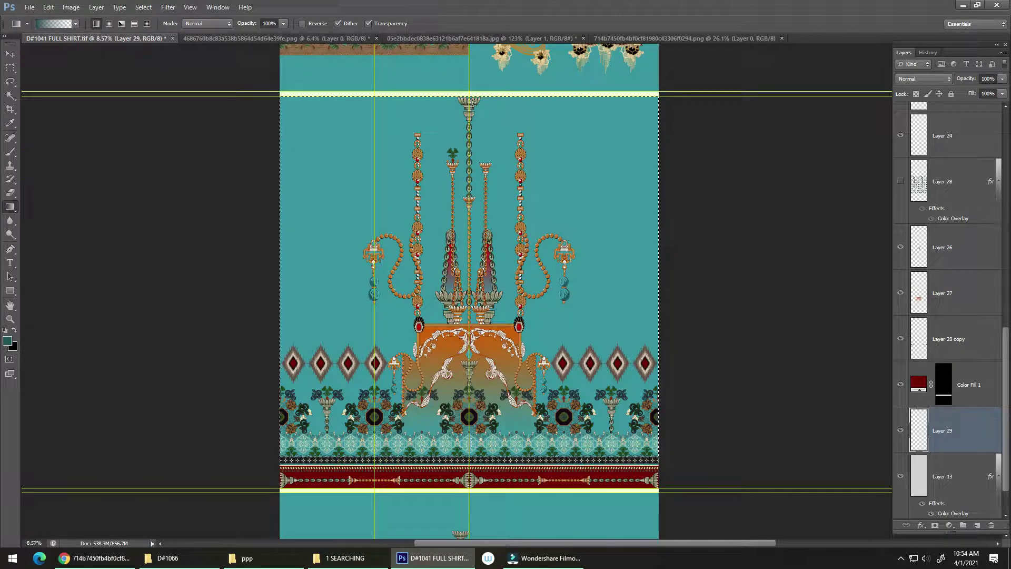
key(ctrl+z)
drag(510, 367, 493, 293)
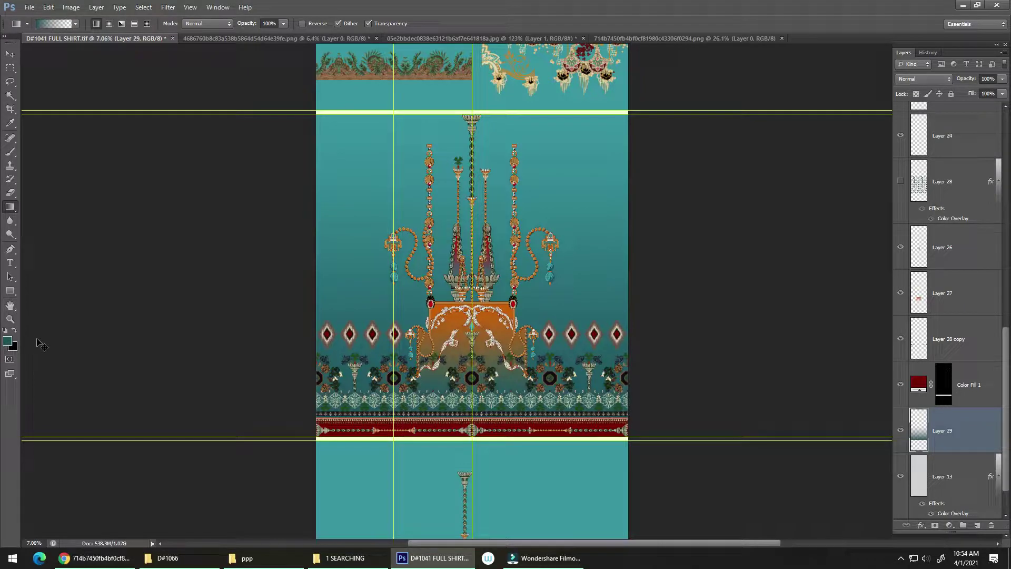
Step: Darken the gradient layer with Levels, setting the midtone input to 0.39
key(ctrl+l)
drag(524, 138, 758, 129)
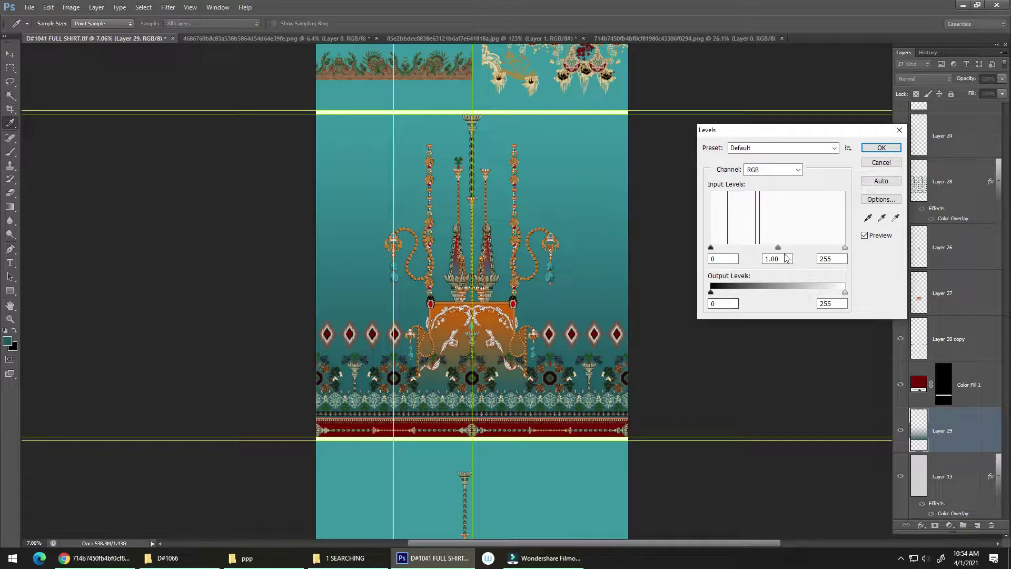
drag(841, 249, 817, 247)
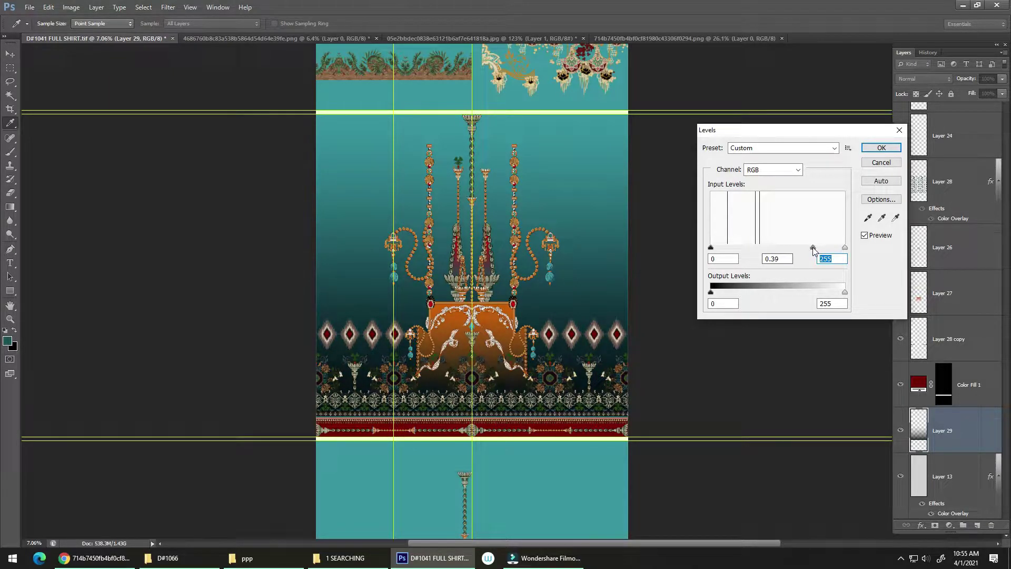
key(Return)
Step: Move the embroidered motif artwork onto the left side of the main panel and place Layer 19 below the gradient layer
key(v)
drag(538, 89, 287, 304)
drag(979, 125, 952, 406)
click(333, 199)
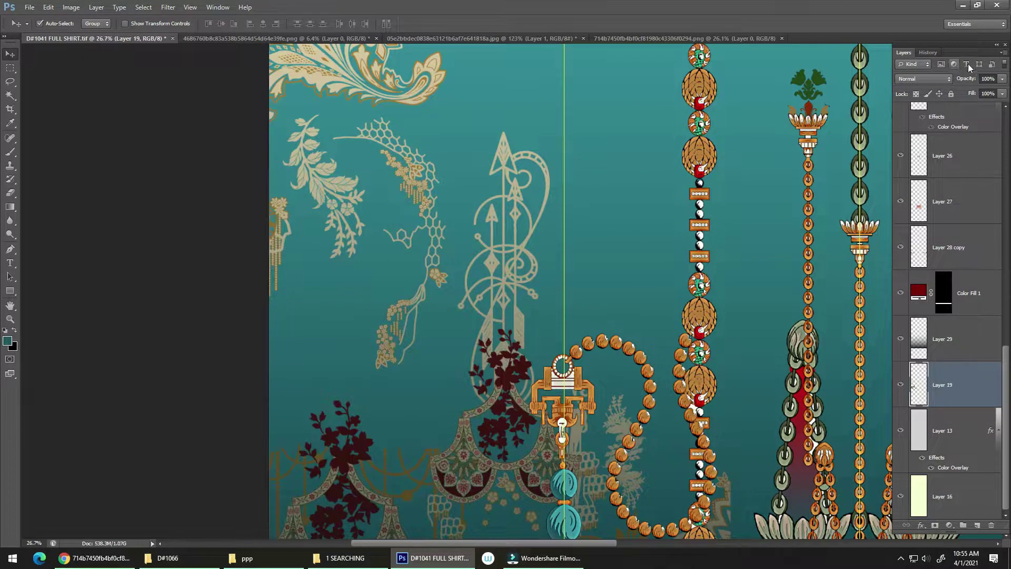
Step: Set the blend mode of the embroidered motif layer to Luminosity and check the motifs against the panel
click(923, 78)
click(932, 351)
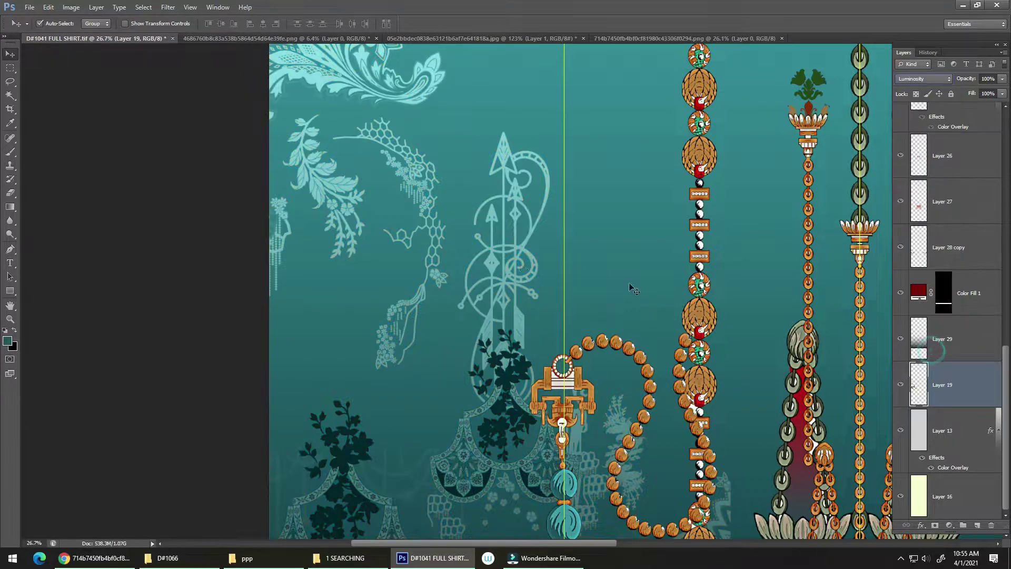
drag(379, 272, 321, 273)
drag(404, 296, 355, 274)
drag(379, 339, 373, 262)
scroll(373, 262, up, 1)
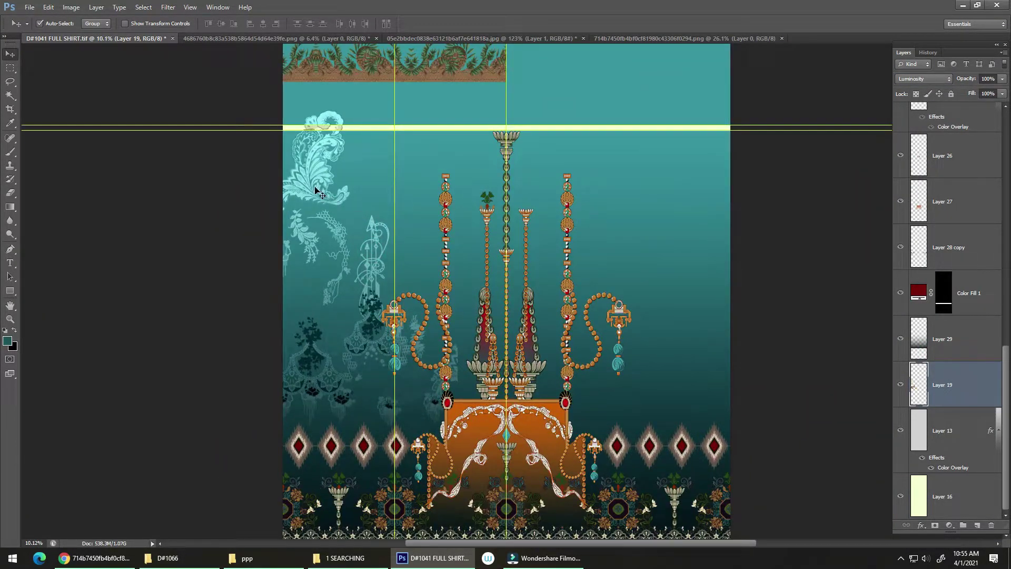
Step: Duplicate the motif artwork up and to the right, and send the copy below the original motif layer
drag(332, 167, 433, 119)
key(ctrl+bracketleft)
scroll(433, 119, down, 3)
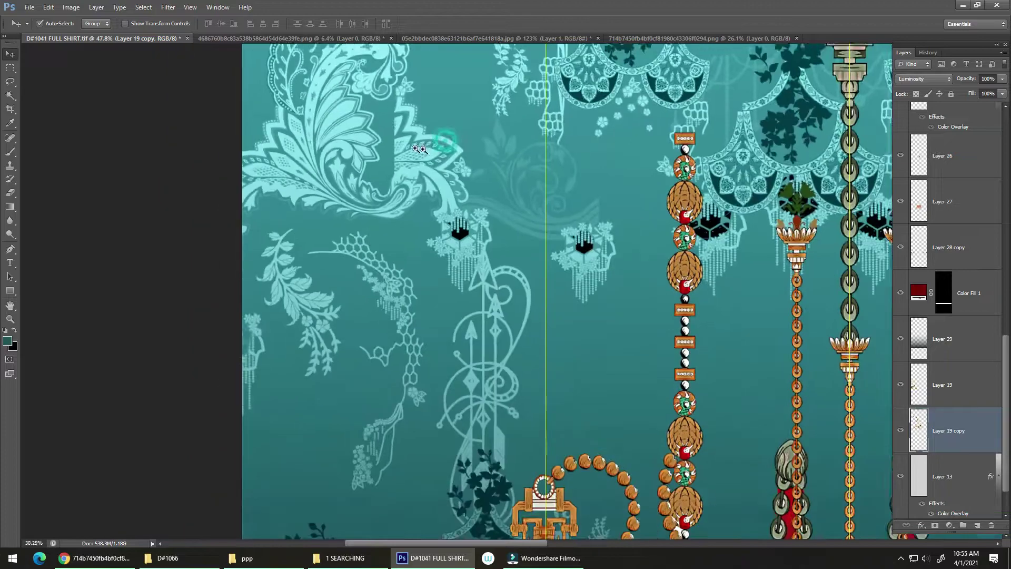
Step: Trace the cut-off leaf and its adjoining hexagon motif on Layer 19 copy with the Pen tool and delete them
key(p)
drag(456, 147, 617, 255)
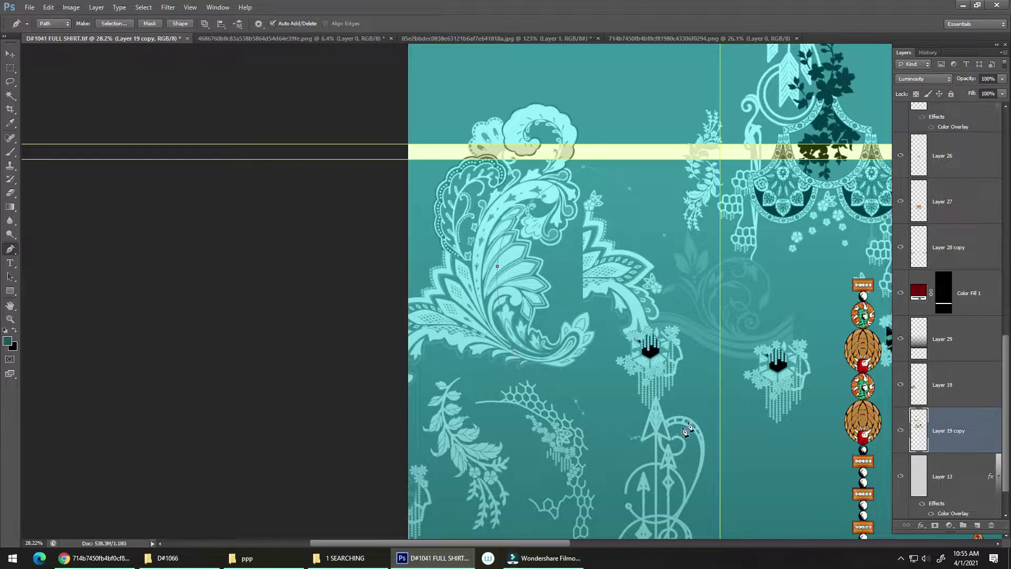
scroll(699, 337, up, 5)
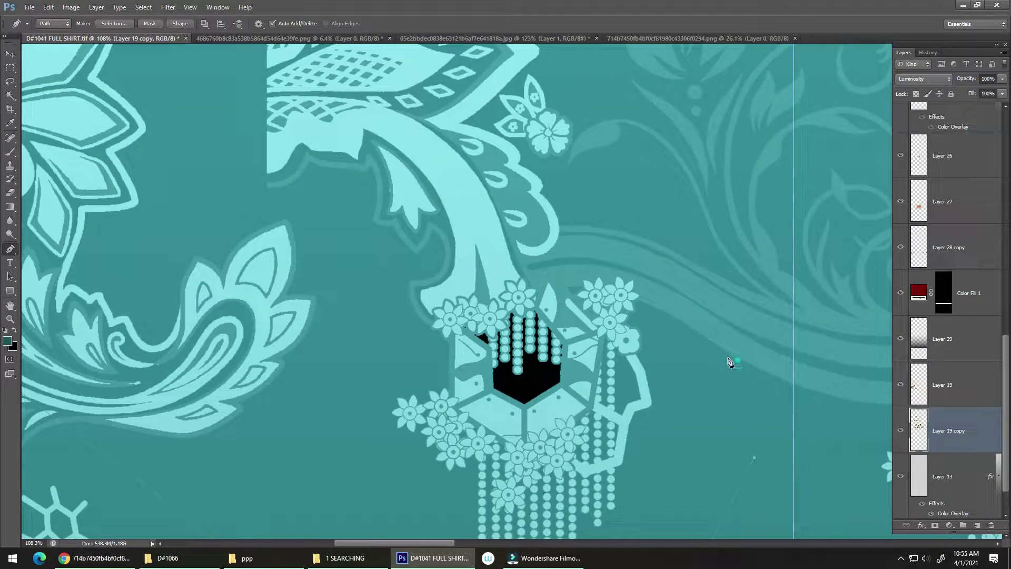
scroll(729, 362, down, 3)
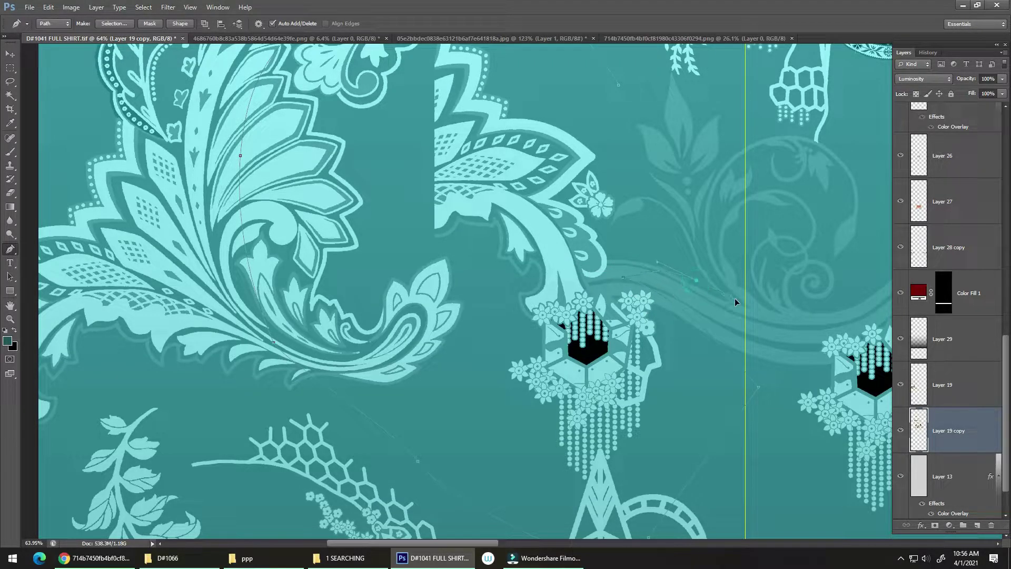
click(625, 223)
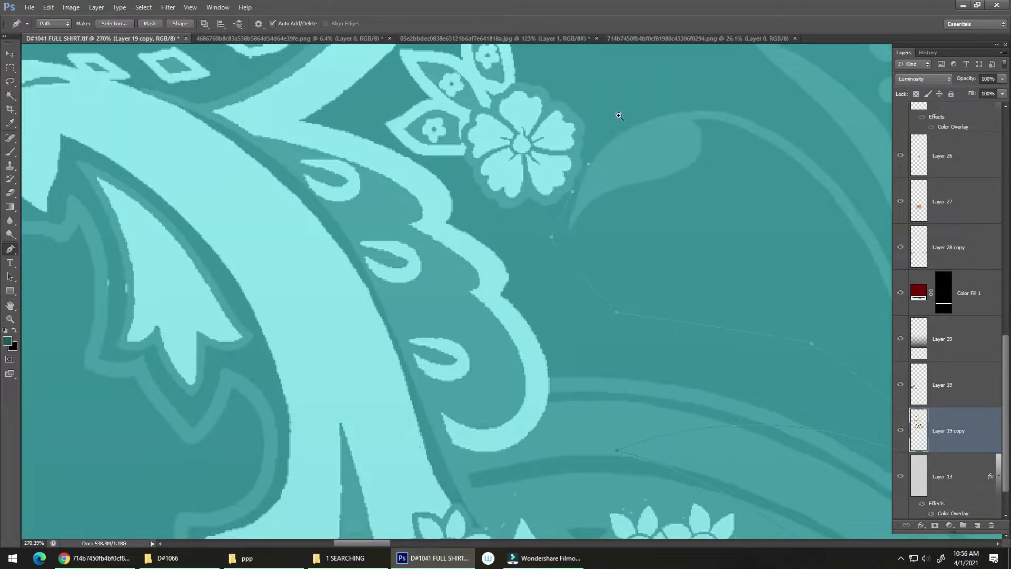
drag(619, 116, 560, 279)
drag(600, 84, 605, 208)
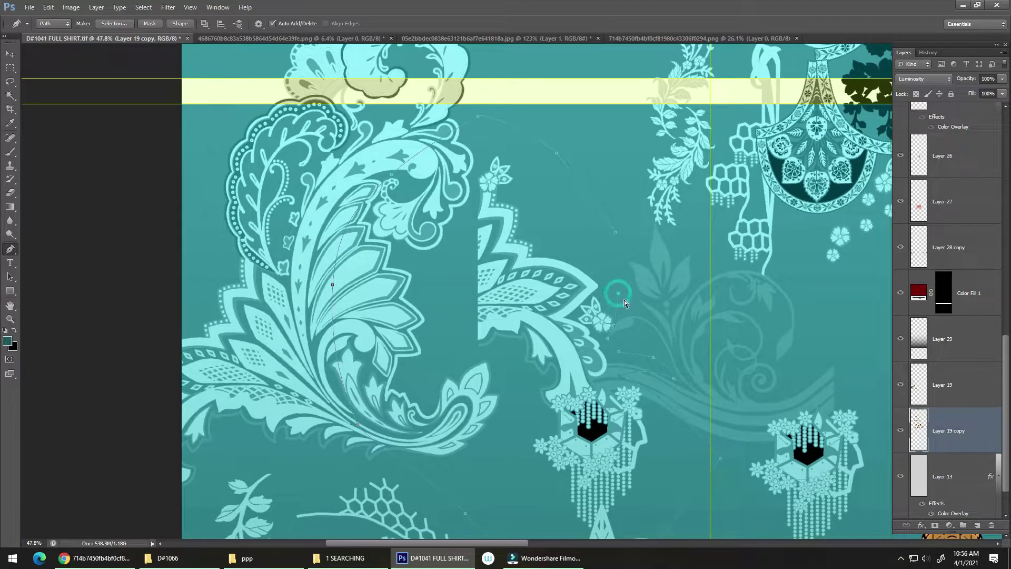
scroll(575, 319, down, 8)
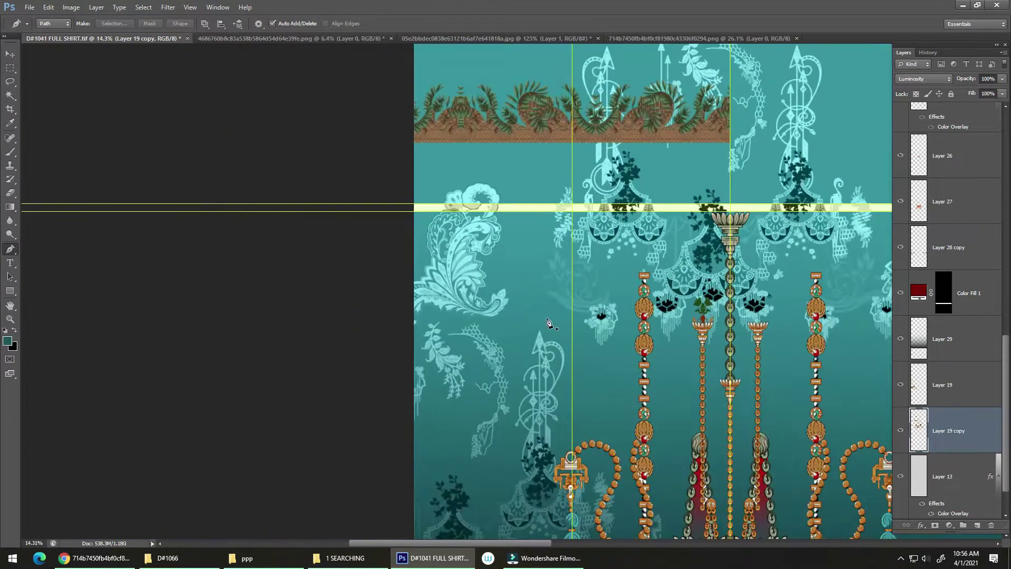
Step: Move the remaining Layer 19 copy motifs left, closer to the large paisley leaf at the panel's left edge
key(v)
drag(559, 298, 529, 291)
drag(528, 254, 487, 284)
drag(571, 311, 562, 233)
Step: Examine the spacing of the repositioned tonal motifs up close and across the whole main panel
scroll(493, 211, up, 4)
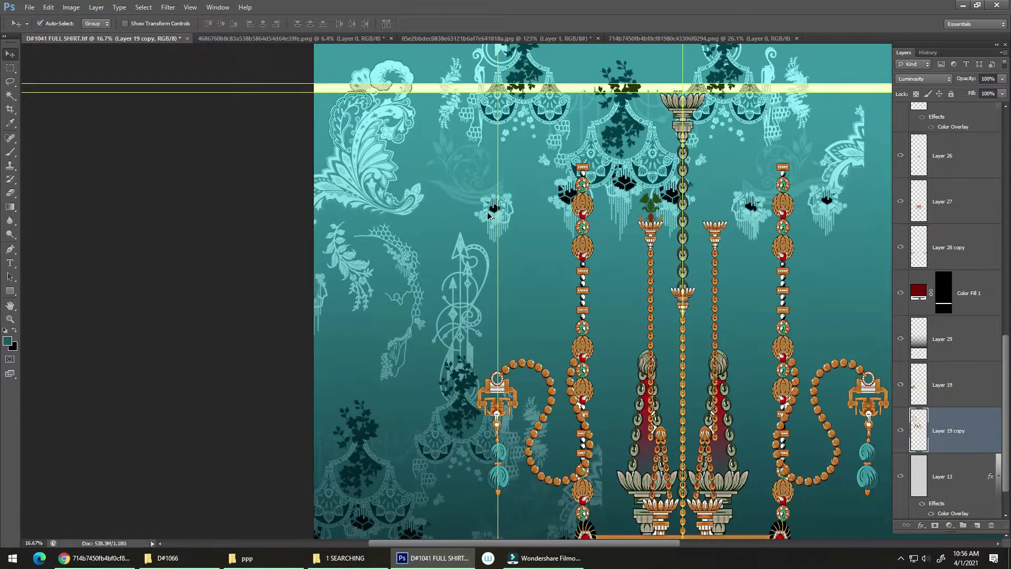
click(822, 329)
drag(505, 257, 326, 294)
scroll(295, 202, up, 5)
scroll(543, 221, down, 1)
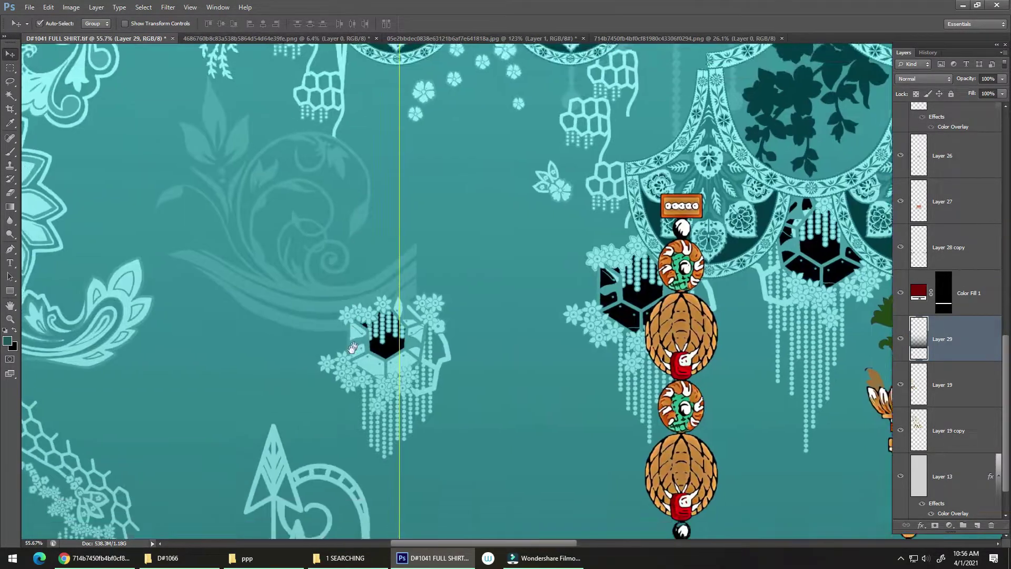
drag(645, 175, 547, 378)
drag(479, 194, 424, 254)
mouse_move(432, 293)
mouse_down()
mouse_move(374, 305)
mouse_move(423, 285)
mouse_up()
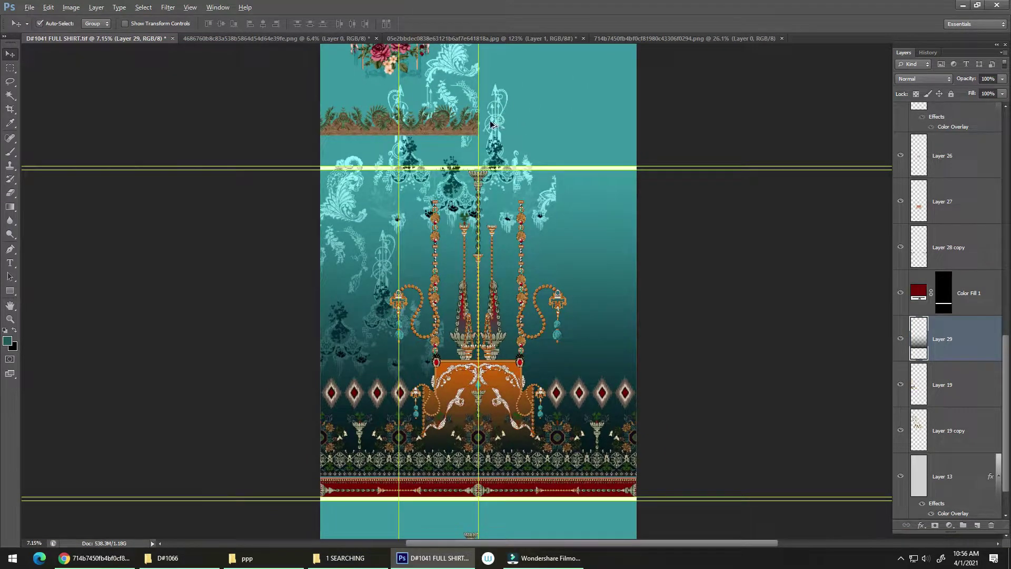
Step: Try placing a copy of the tonal motif artwork on the right side of the main panel, and undo it
drag(492, 123, 634, 295)
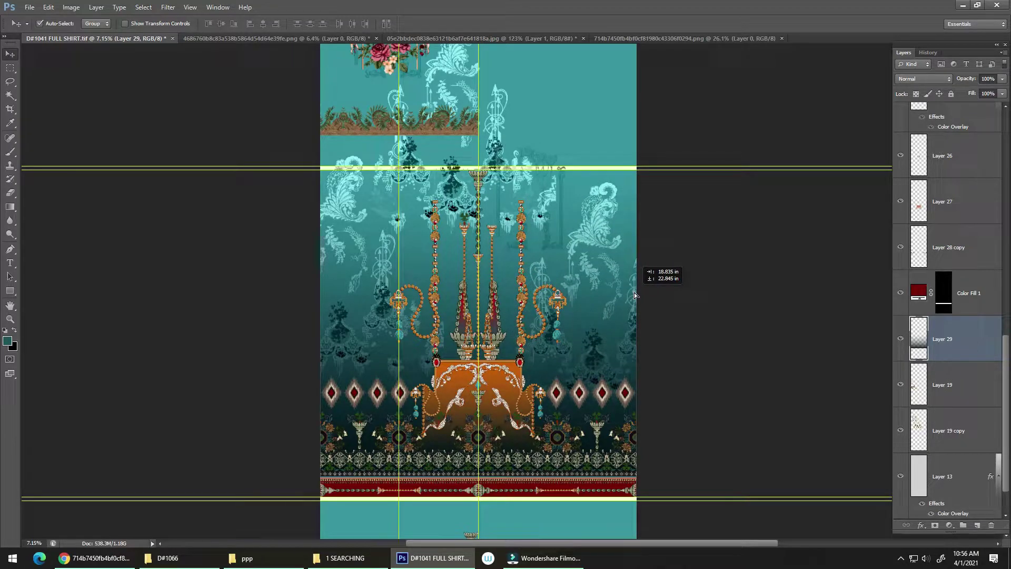
drag(645, 253, 637, 83)
key(ctrl+z)
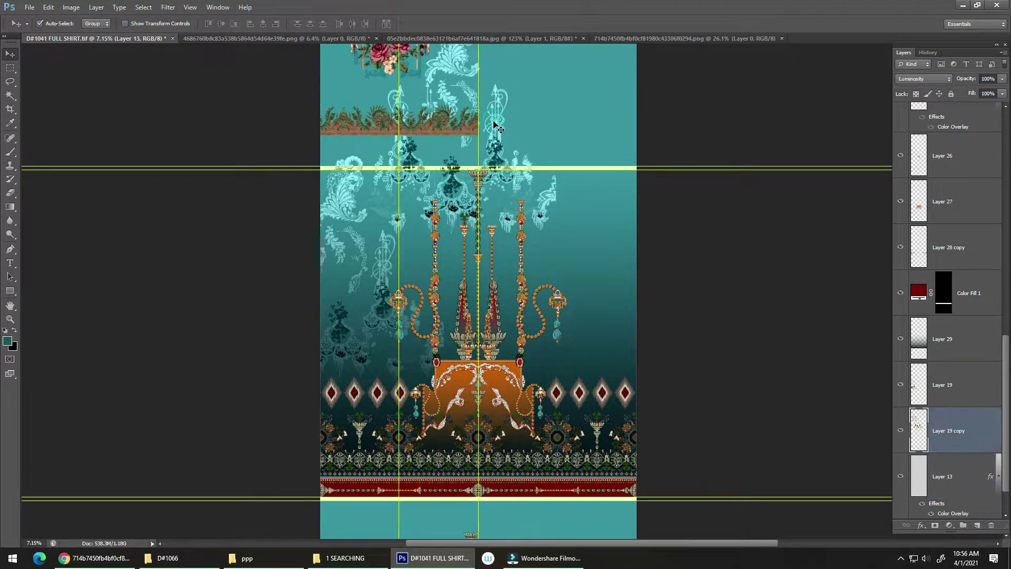
Step: Activate the Rectangular Marquee tool and toggle Layer 19 copy's visibility to check which motifs it holds
key(m)
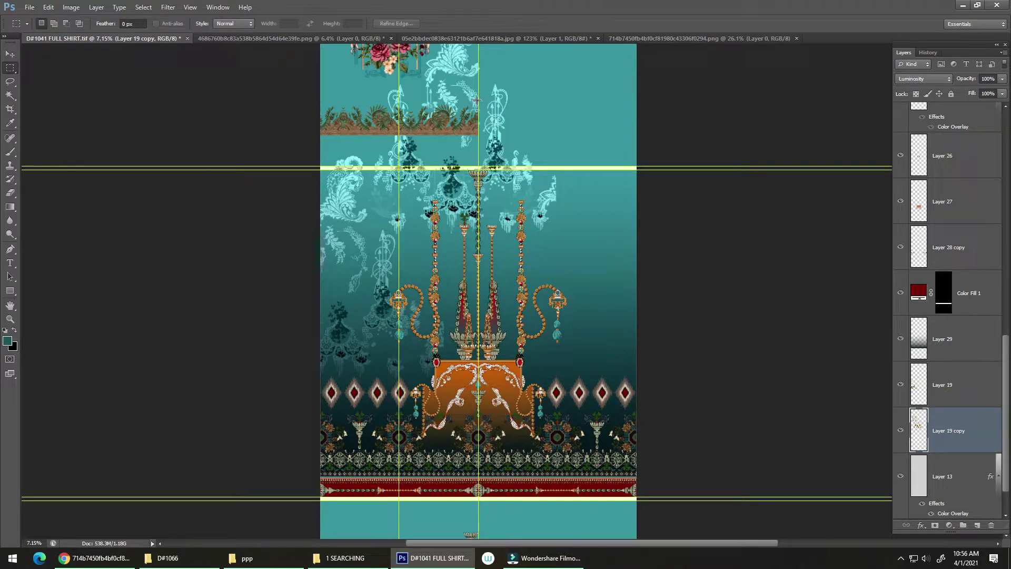
click(901, 441)
click(900, 441)
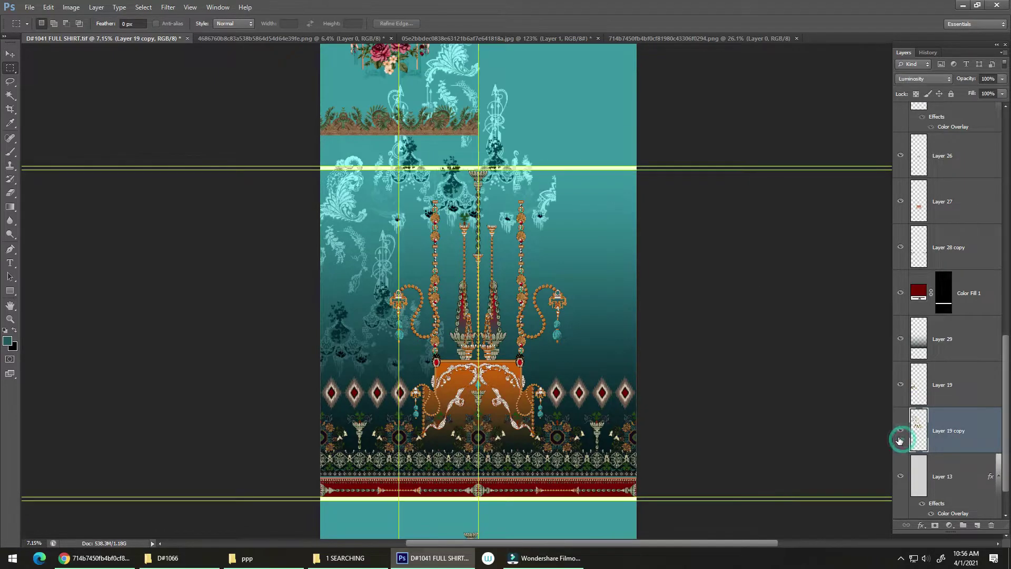